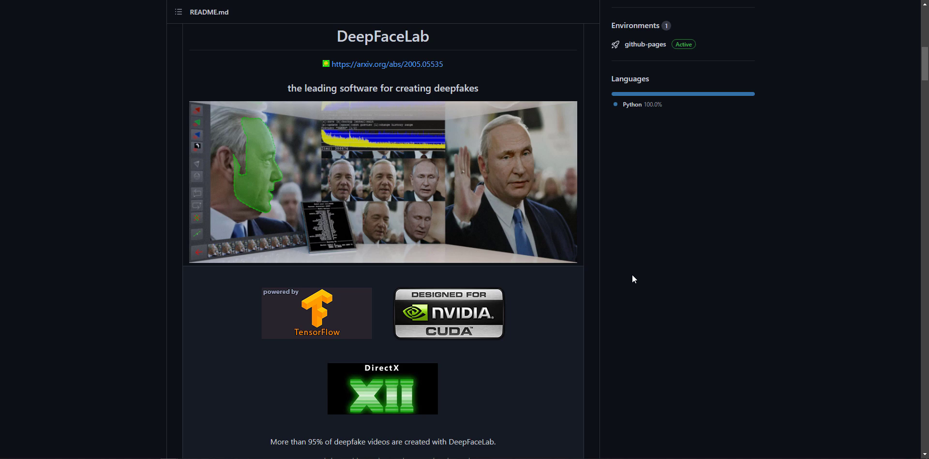
- Find the Releases section of the DeepFaceLab README and open the Windows (Mega.nz) download folder with its builds
{"action": "scroll", "coordinate": [654, 282], "scroll_direction": "down", "scroll_amount": 20}
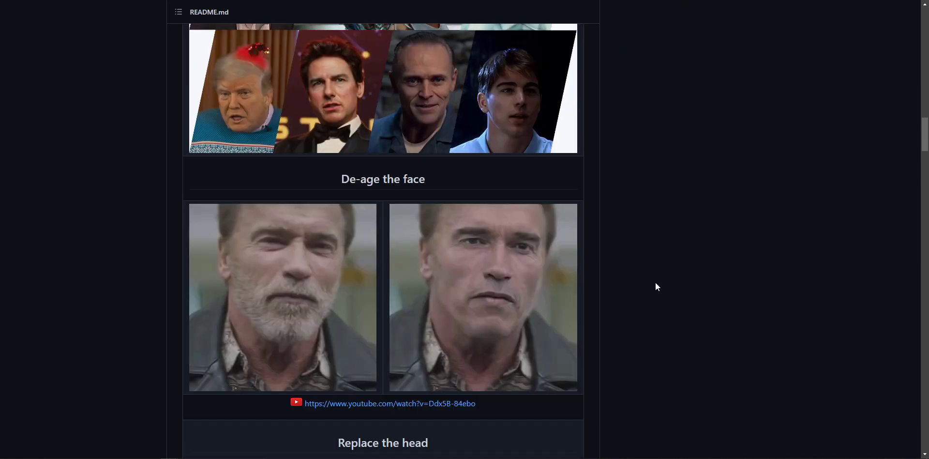
{"action": "scroll", "coordinate": [655, 284], "scroll_direction": "down", "scroll_amount": 20}
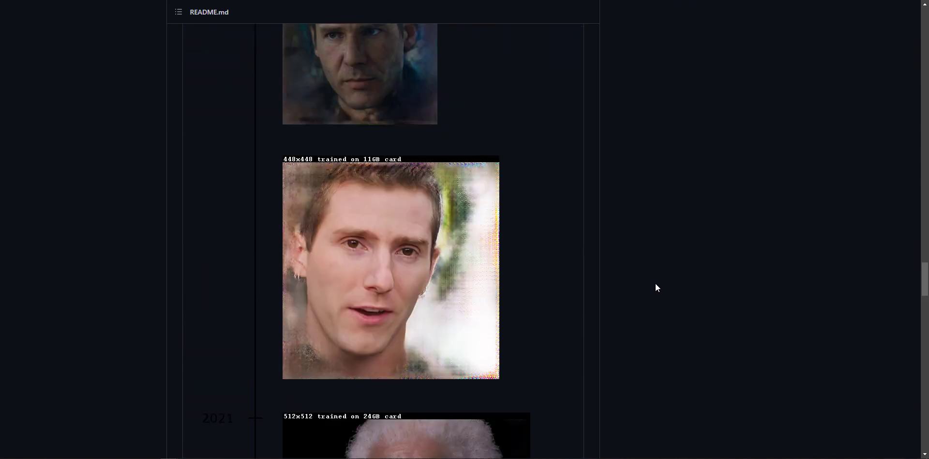
{"action": "scroll", "coordinate": [655, 283], "scroll_direction": "down", "scroll_amount": 15}
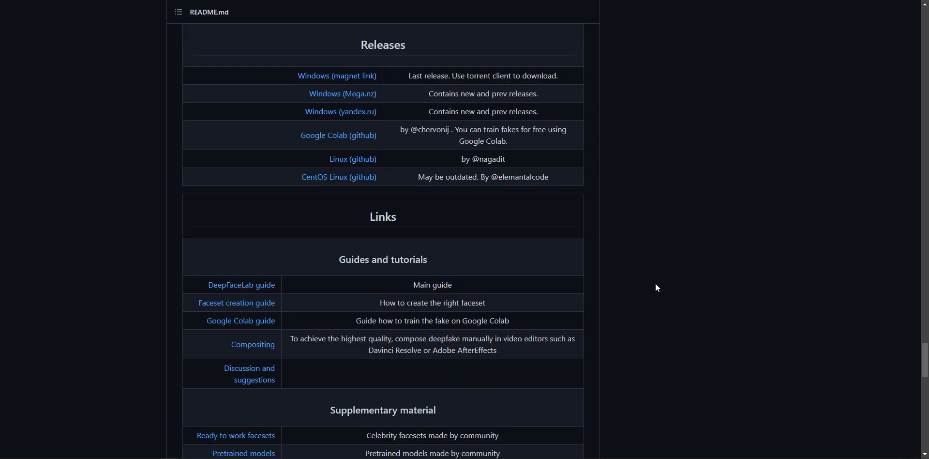
{"action": "left_click_drag", "start_coordinate": [361, 45], "coordinate": [449, 44]}
{"action": "left_click", "coordinate": [449, 45]}
{"action": "left_click", "coordinate": [343, 95]}
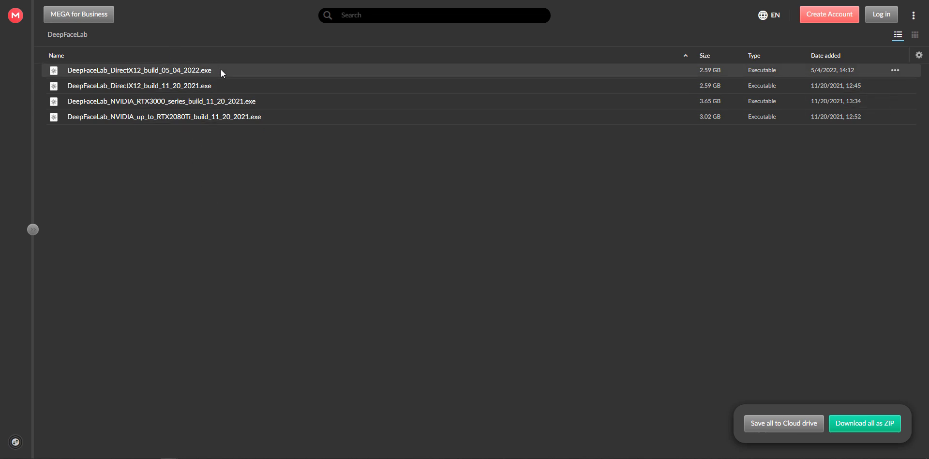
{"action": "left_click", "coordinate": [168, 89]}
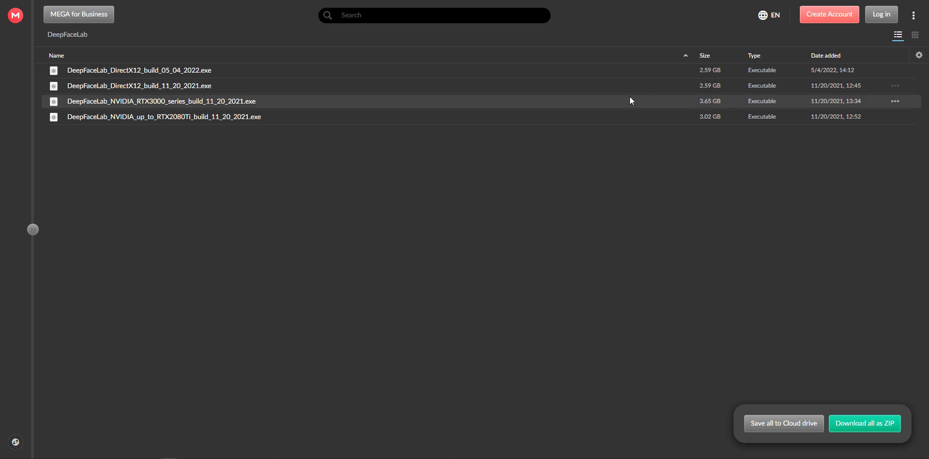
{"action": "left_click", "coordinate": [188, 71]}
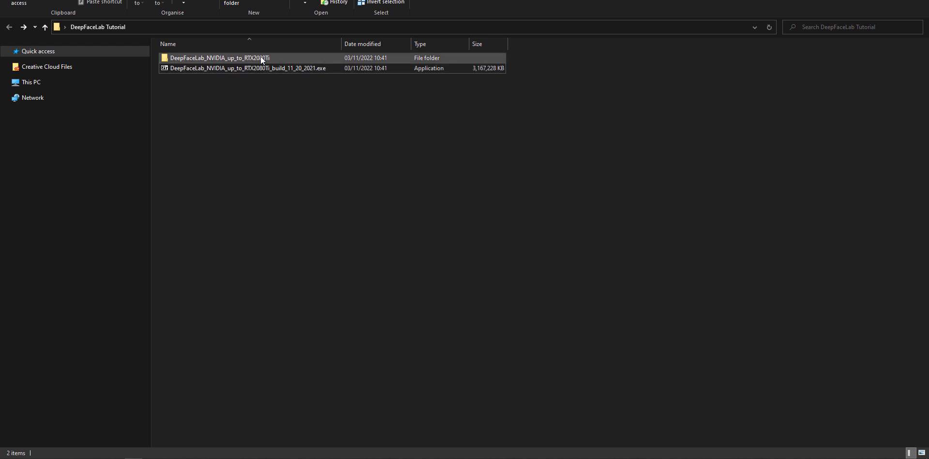
- Look through the contents of the extracted DeepFaceLab_NVIDIA_up_to_RTX2080Ti folder and return to the DeepFaceLab Tutorial folder
{"action": "double_click", "coordinate": [279, 59]}
{"action": "scroll", "coordinate": [326, 170], "scroll_direction": "down", "scroll_amount": 7}
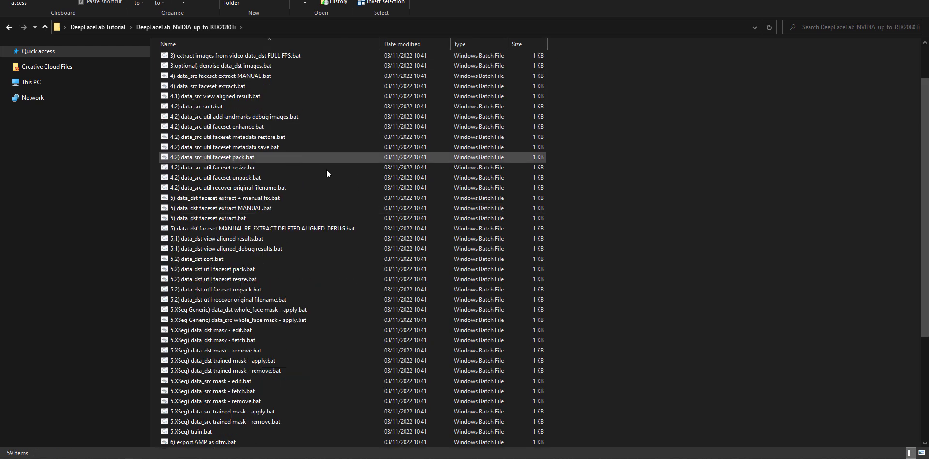
{"action": "scroll", "coordinate": [327, 177], "scroll_direction": "up", "scroll_amount": 7}
{"action": "key", "text": "alt+Left"}
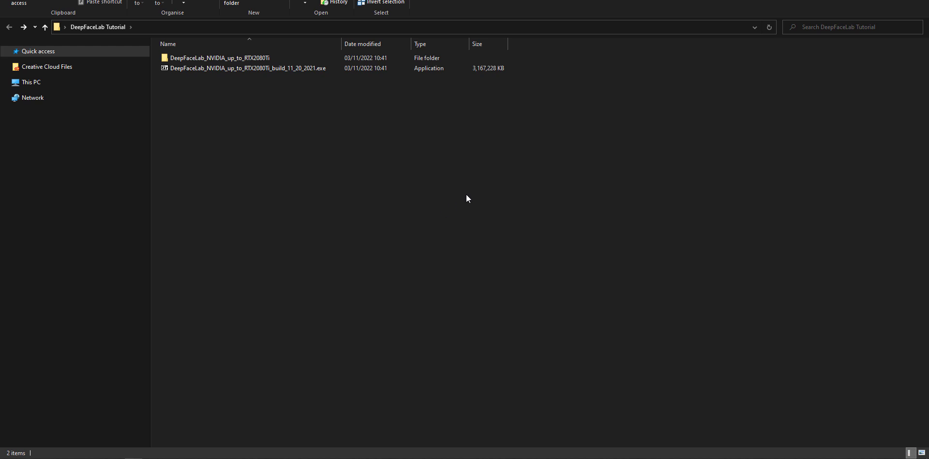
{"action": "double_click", "coordinate": [270, 56]}
{"action": "left_click", "coordinate": [9, 27]}
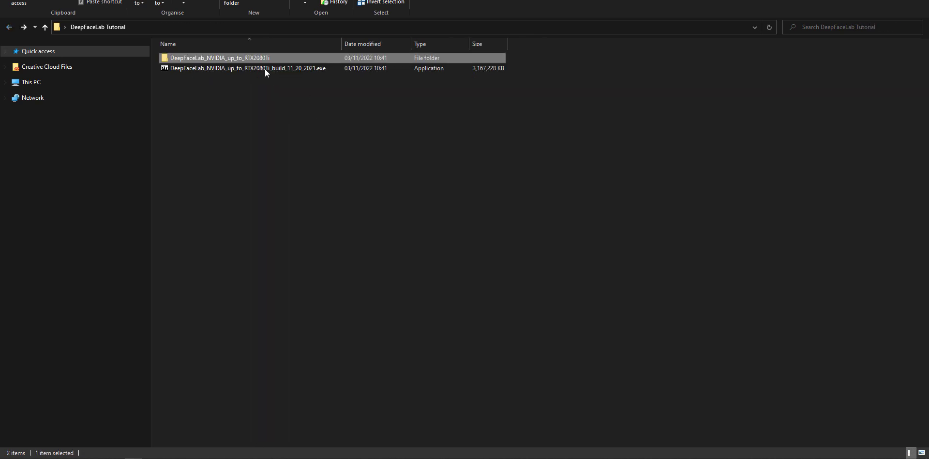
- Delete the self-extracting archive DeepFaceLab_NVIDIA_up_to_RTX2080Ti_build_11_20_2021.exe
{"action": "left_click", "coordinate": [263, 69]}
{"action": "right_click", "coordinate": [263, 69]}
{"action": "left_click", "coordinate": [297, 299]}
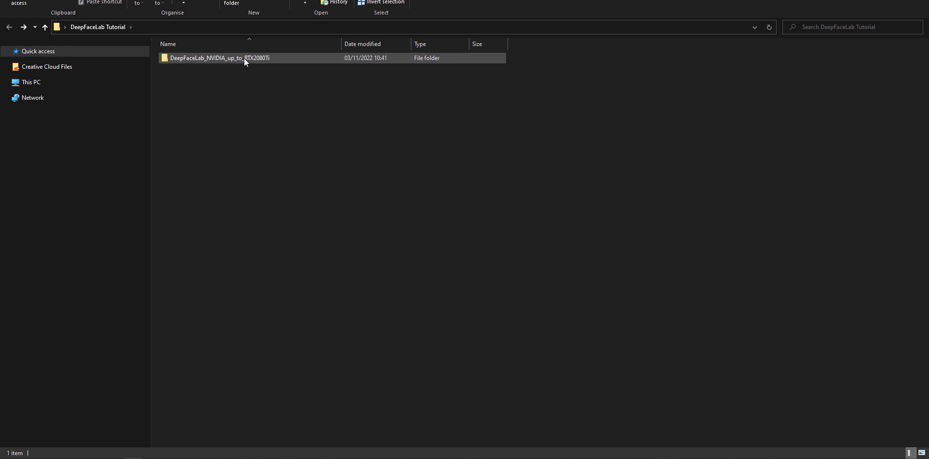
- Open the DeepFaceLab_NVIDIA_up_to_RTX2080Ti folder and look over its list of batch files
{"action": "double_click", "coordinate": [265, 59]}
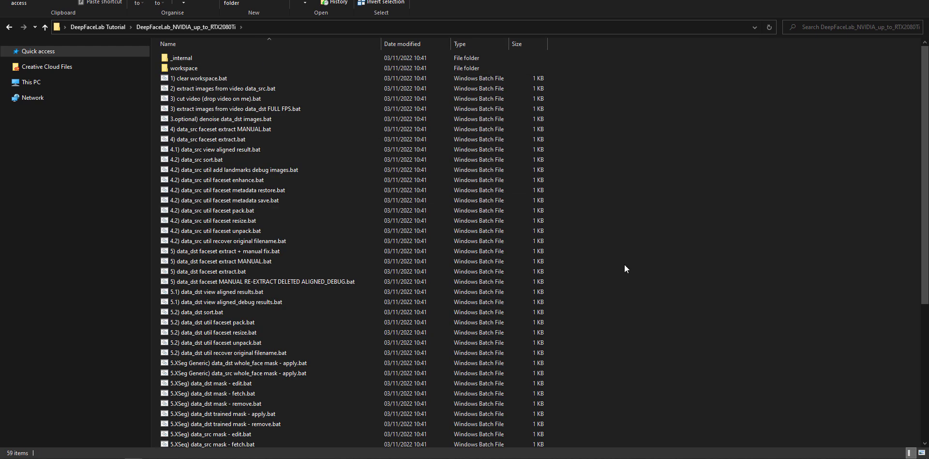
{"action": "scroll", "coordinate": [624, 265], "scroll_direction": "down", "scroll_amount": 7}
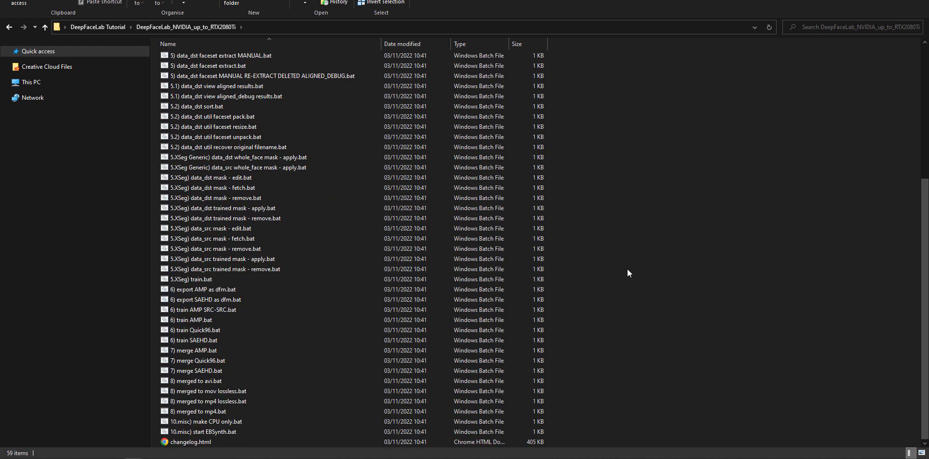
{"action": "scroll", "coordinate": [627, 269], "scroll_direction": "up", "scroll_amount": 7}
{"action": "scroll", "coordinate": [632, 268], "scroll_direction": "down", "scroll_amount": 7}
{"action": "scroll", "coordinate": [632, 273], "scroll_direction": "up", "scroll_amount": 7}
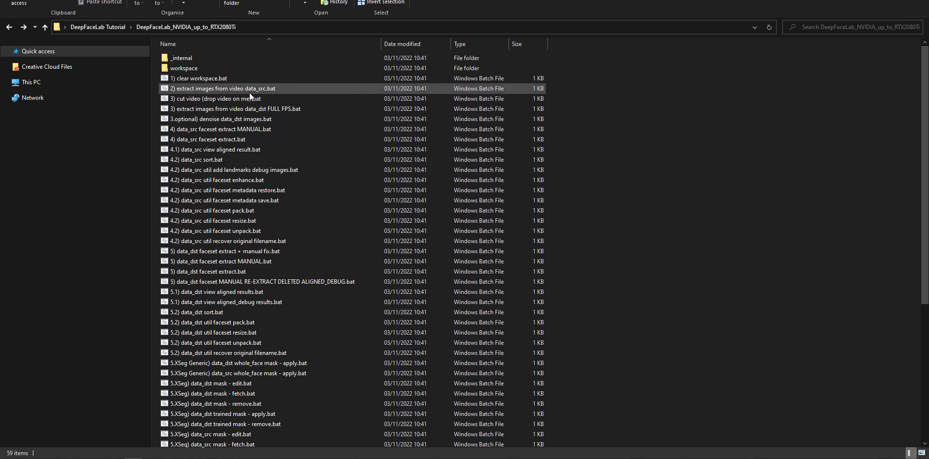
- Inspect the workspace folder, preview data_src.mp4, and return to the folder with the batch files
{"action": "double_click", "coordinate": [196, 70]}
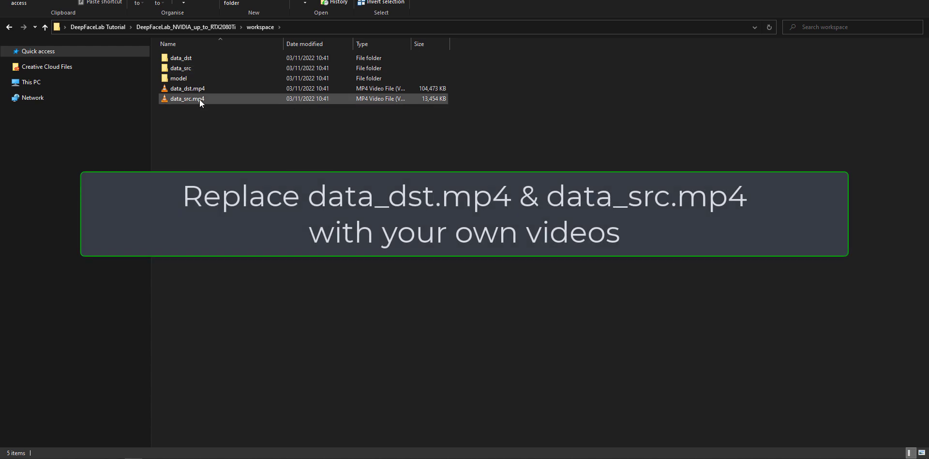
{"action": "double_click", "coordinate": [194, 101]}
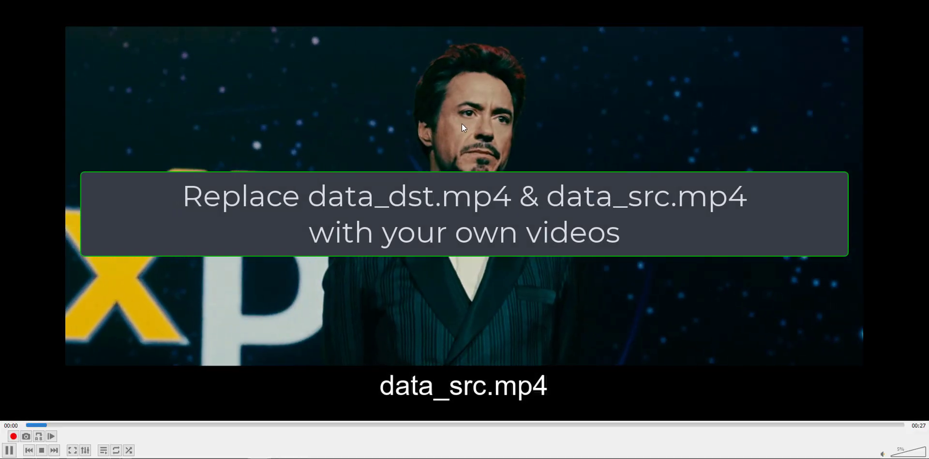
{"action": "key", "text": "alt+F4"}
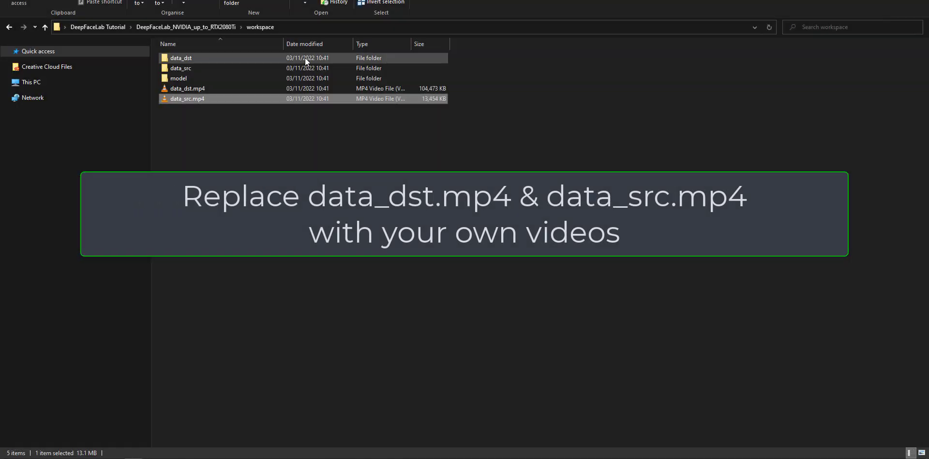
{"action": "left_click", "coordinate": [204, 149]}
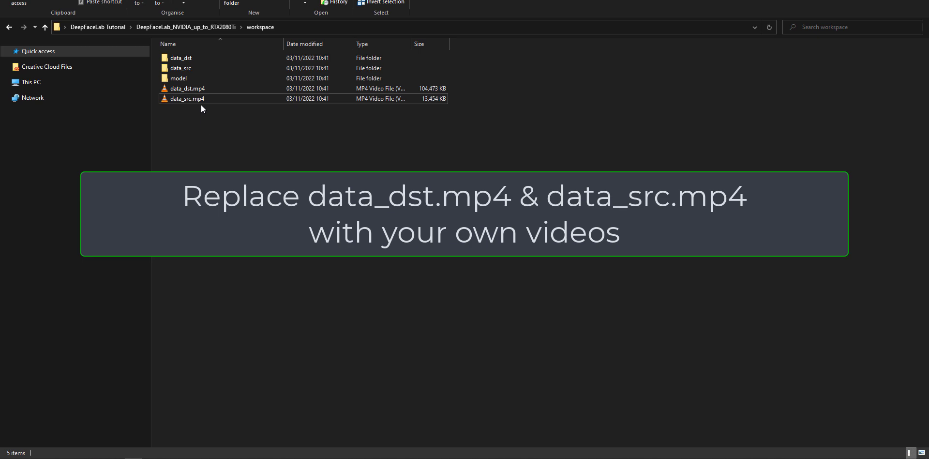
{"action": "left_click", "coordinate": [8, 26]}
{"action": "left_click", "coordinate": [679, 151]}
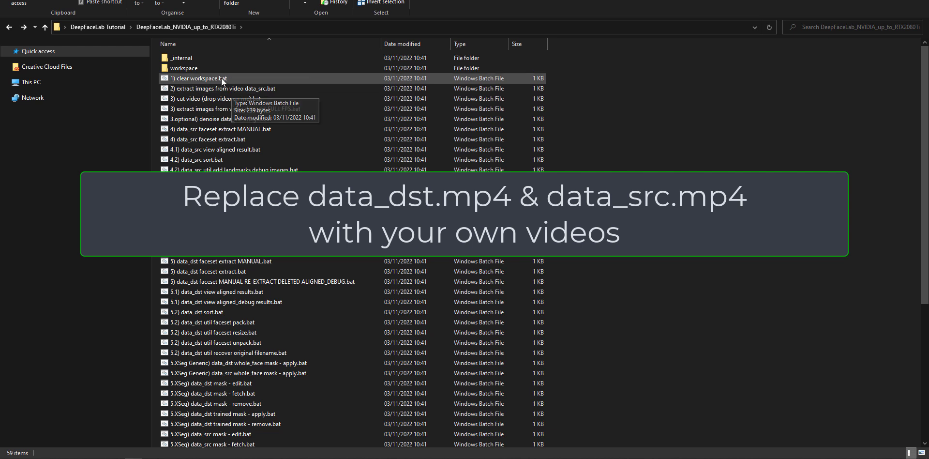
{"action": "double_click", "coordinate": [210, 69]}
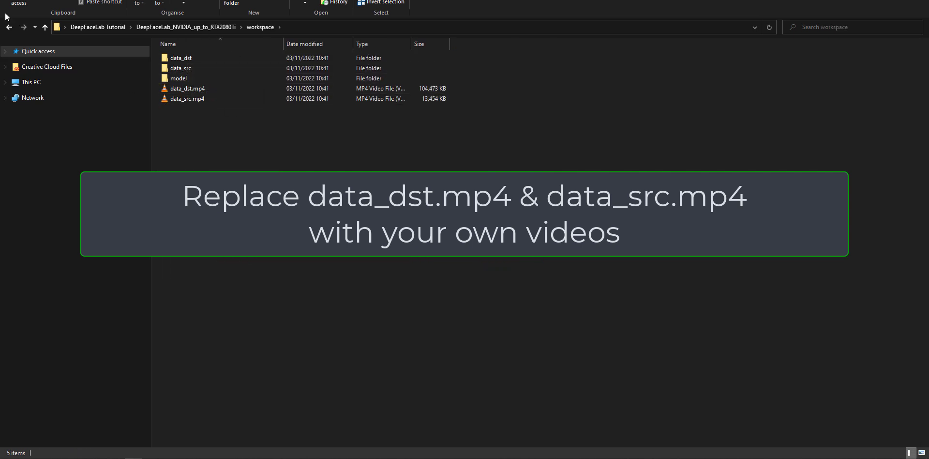
{"action": "left_click", "coordinate": [9, 27]}
{"action": "left_click", "coordinate": [692, 148]}
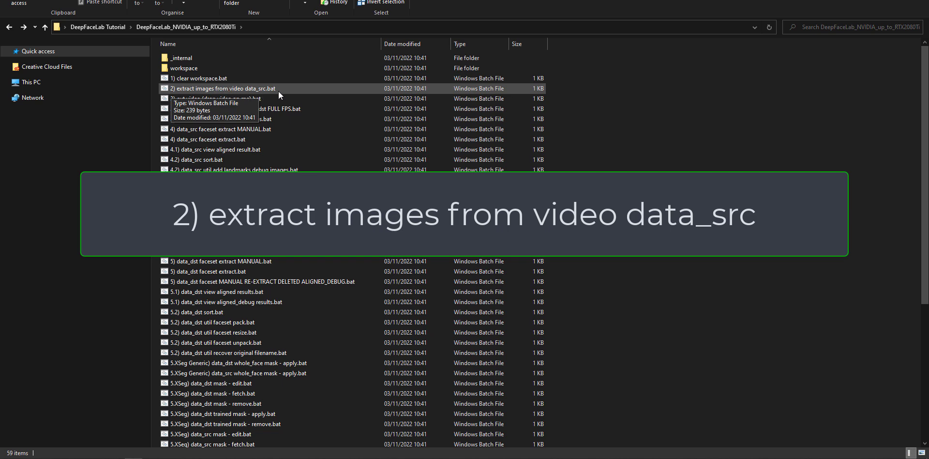
- Run "2) extract images from video data_src.bat" with the default FPS of 0 and png output format, closing its console when done
{"action": "double_click", "coordinate": [295, 88]}
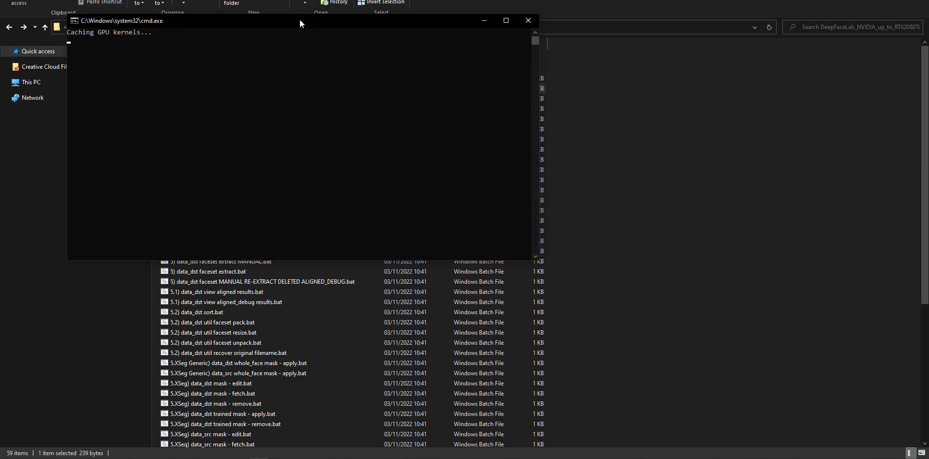
{"action": "left_click_drag", "start_coordinate": [300, 21], "coordinate": [448, 95]}
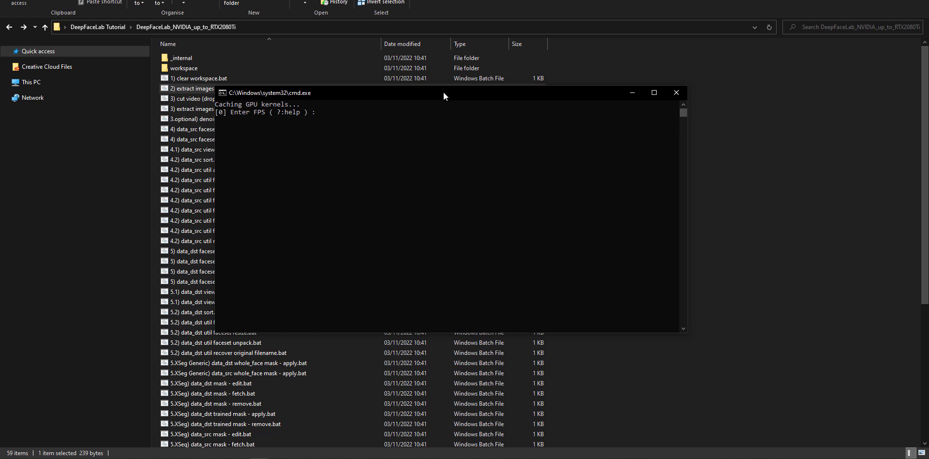
{"action": "key", "text": "Return"}
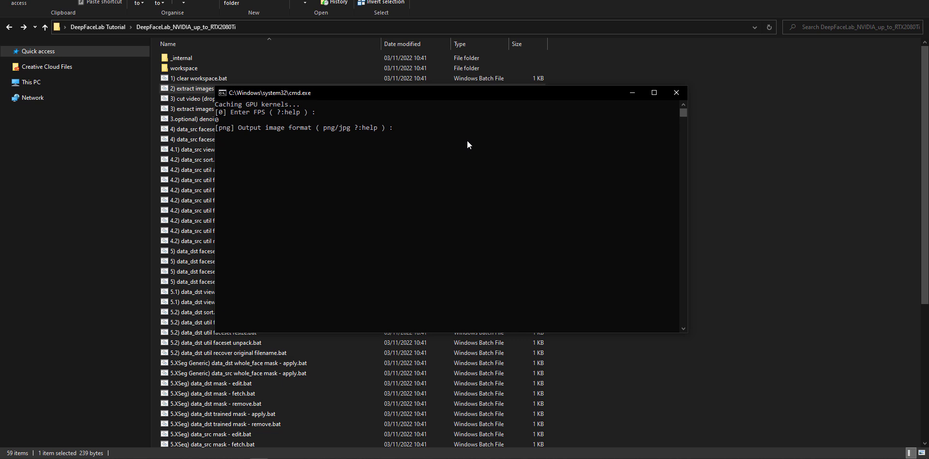
{"action": "key", "text": "Return"}
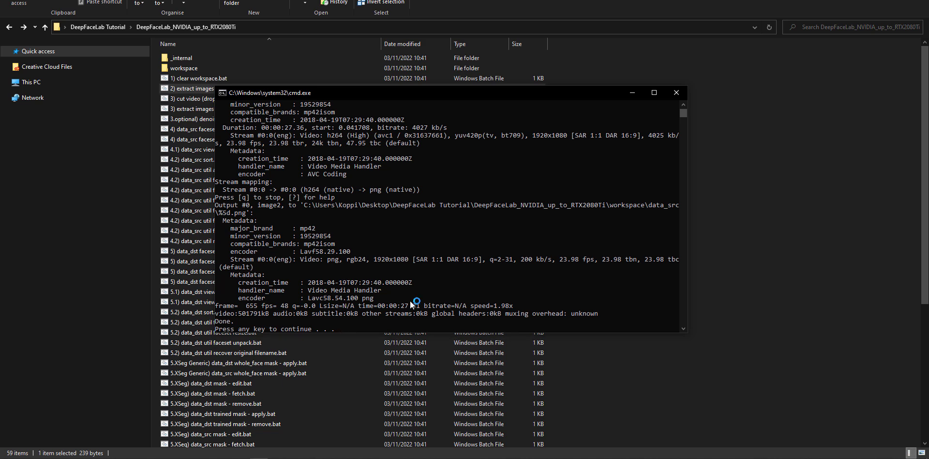
{"action": "key", "text": "Return"}
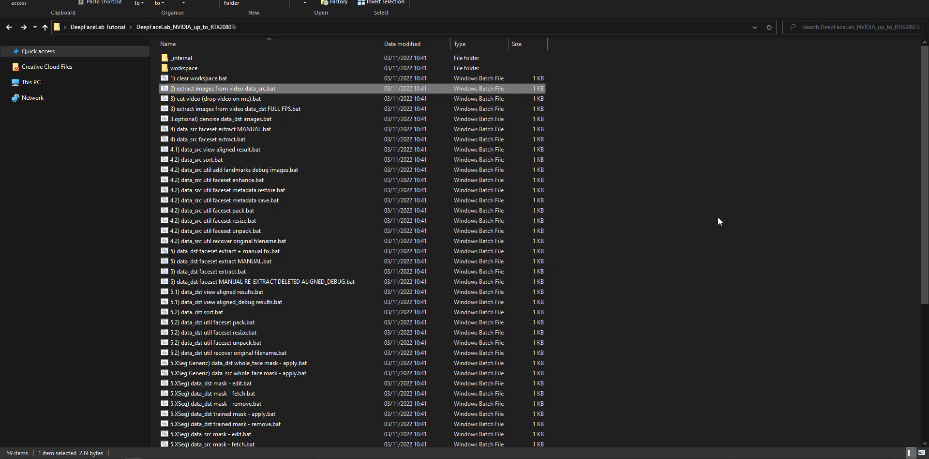
- Open the data_src folder inside workspace and look through the extracted PNG frames
{"action": "left_click", "coordinate": [637, 112]}
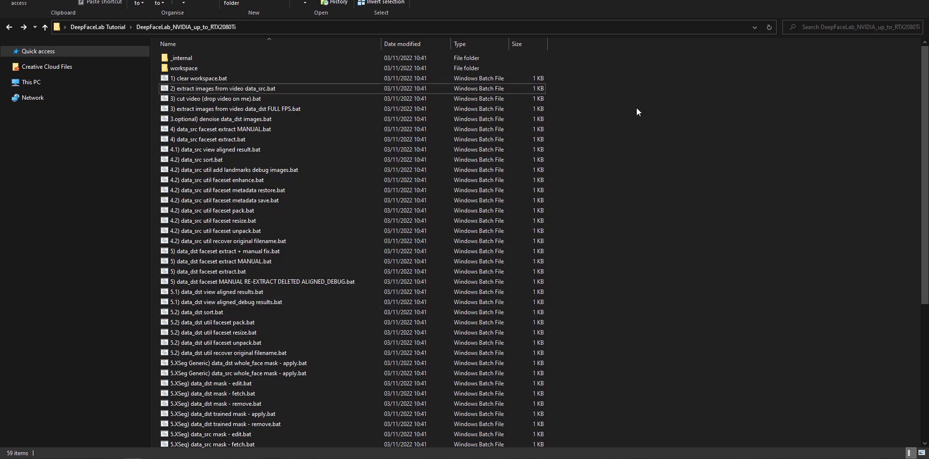
{"action": "double_click", "coordinate": [193, 69]}
{"action": "double_click", "coordinate": [193, 68]}
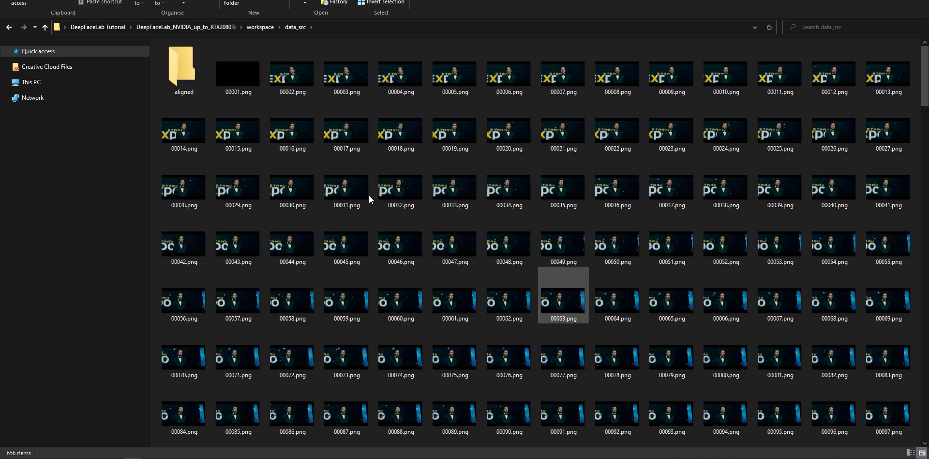
{"action": "scroll", "coordinate": [383, 179], "scroll_direction": "down", "scroll_amount": 20}
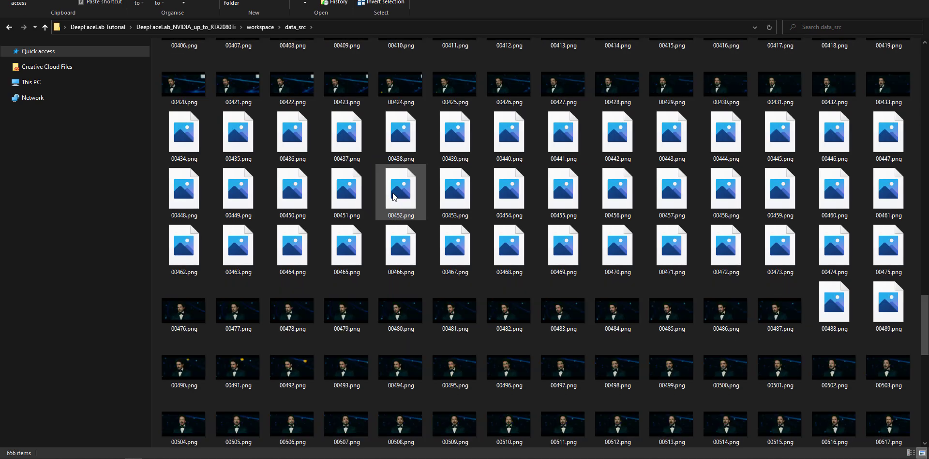
{"action": "scroll", "coordinate": [393, 193], "scroll_direction": "up", "scroll_amount": 5}
{"action": "scroll", "coordinate": [393, 193], "scroll_direction": "up", "scroll_amount": 20}
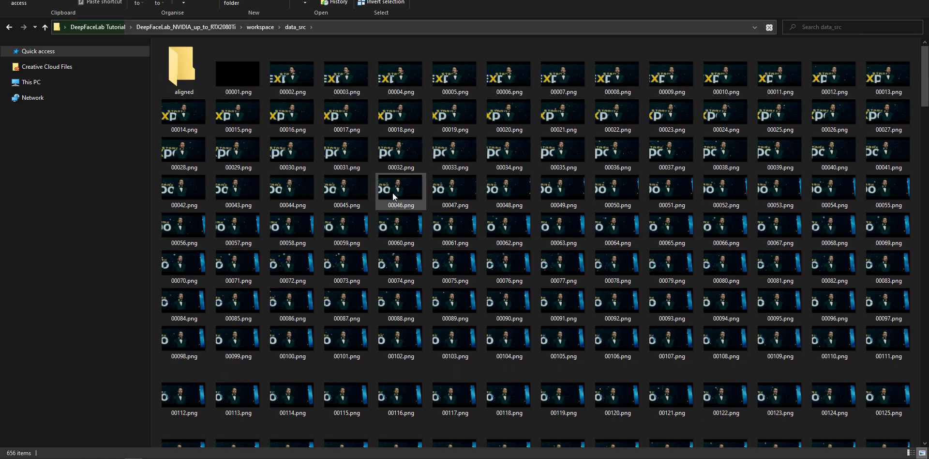
- View frame 00002.png full size and flip forward and back through the neighbouring extracted frames
{"action": "double_click", "coordinate": [297, 82]}
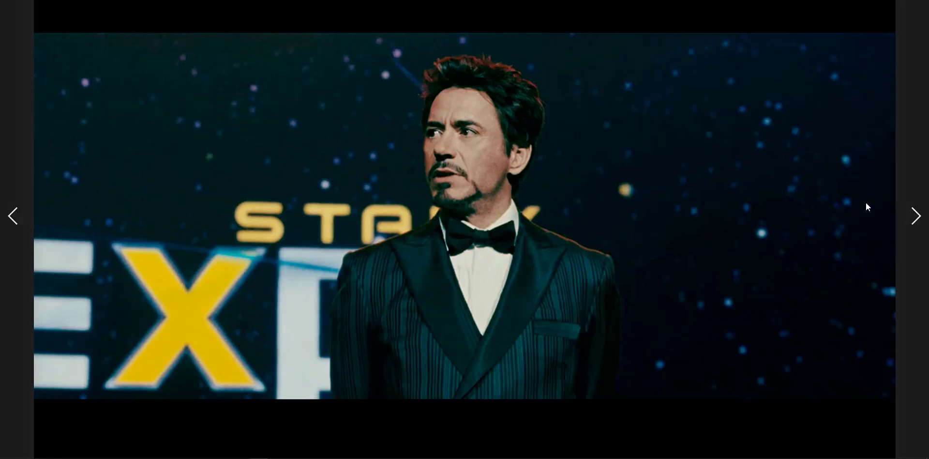
{"action": "left_click", "coordinate": [917, 218]}
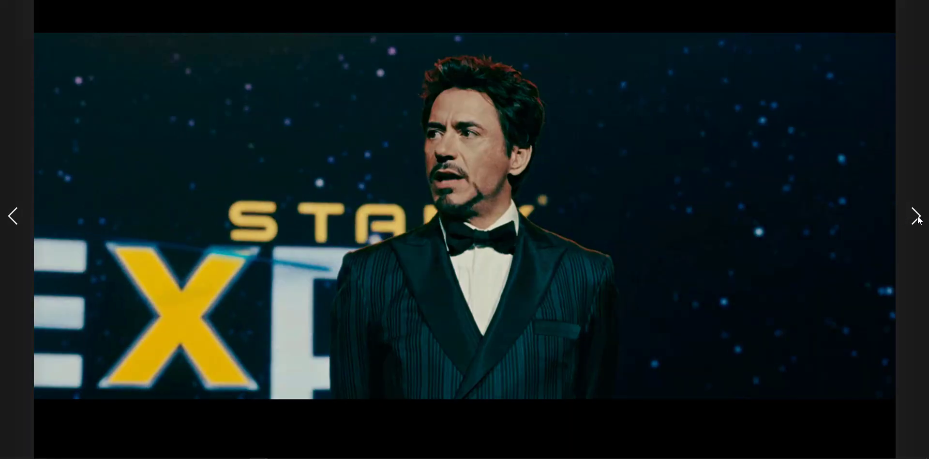
{"action": "left_click", "coordinate": [917, 217]}
{"action": "left_click", "coordinate": [917, 218]}
{"action": "left_click", "coordinate": [917, 218]}
{"action": "left_click", "coordinate": [916, 215]}
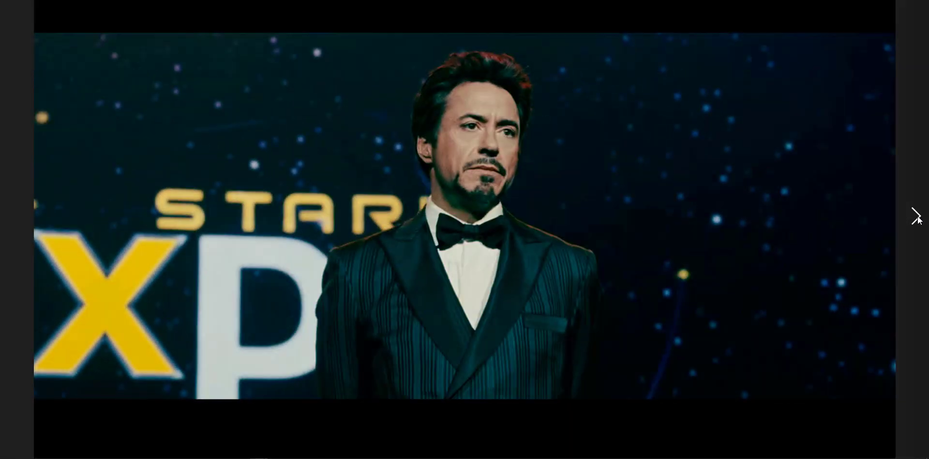
{"action": "left_click", "coordinate": [915, 215]}
{"action": "left_click", "coordinate": [915, 215]}
{"action": "left_click", "coordinate": [14, 218]}
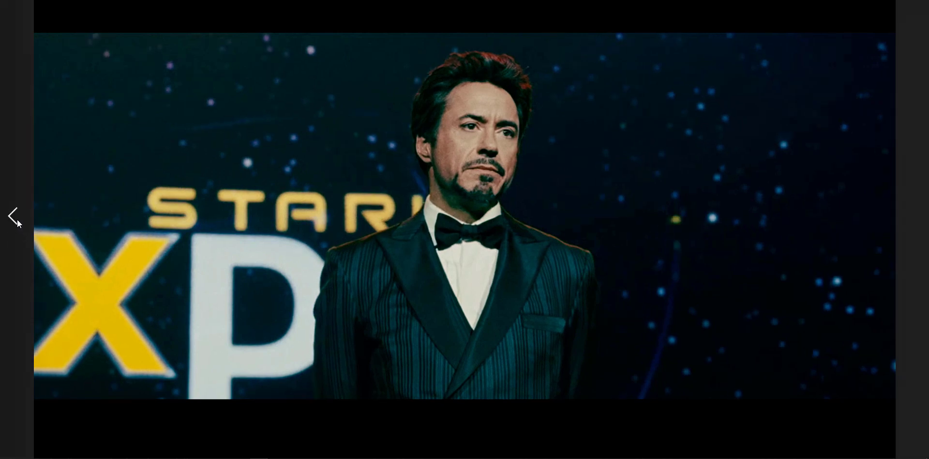
{"action": "left_click", "coordinate": [13, 218]}
{"action": "left_click", "coordinate": [13, 218]}
{"action": "left_click", "coordinate": [13, 218]}
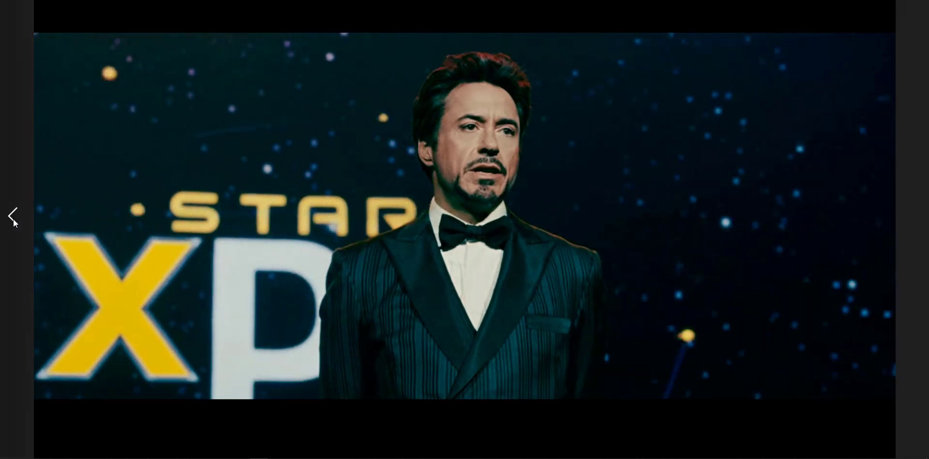
{"action": "left_click", "coordinate": [13, 219]}
{"action": "left_click", "coordinate": [13, 219]}
{"action": "left_click", "coordinate": [13, 218]}
{"action": "left_click", "coordinate": [13, 219]}
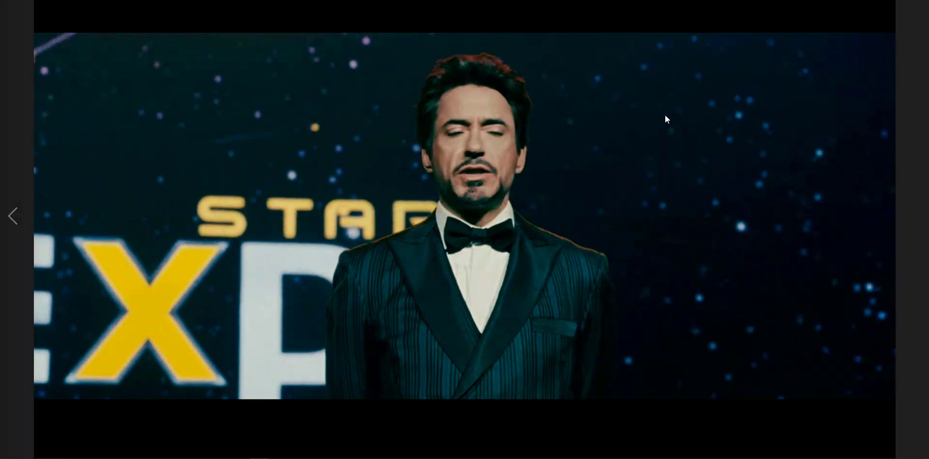
- Flip forward and back through the extracted source frames, close the image, and return to the folder with the batch files
{"action": "left_click", "coordinate": [916, 215]}
{"action": "left_click", "coordinate": [915, 218]}
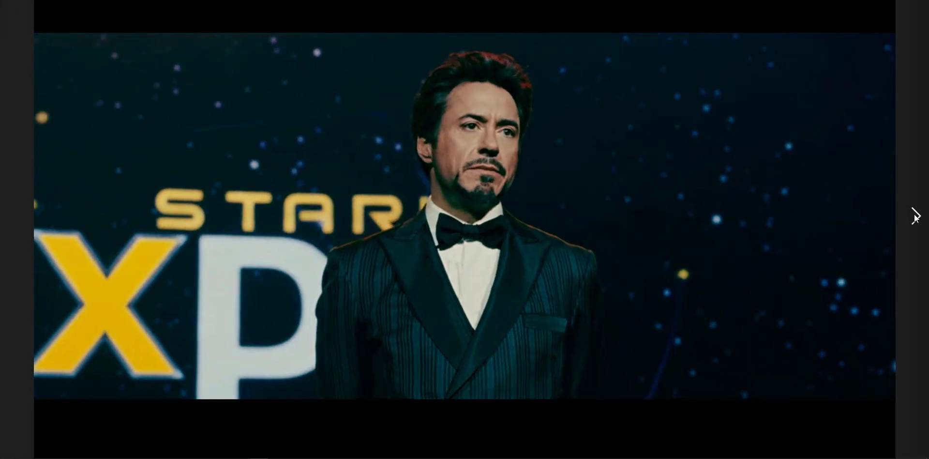
{"action": "left_click", "coordinate": [915, 218]}
{"action": "left_click", "coordinate": [914, 218]}
{"action": "left_click", "coordinate": [915, 218]}
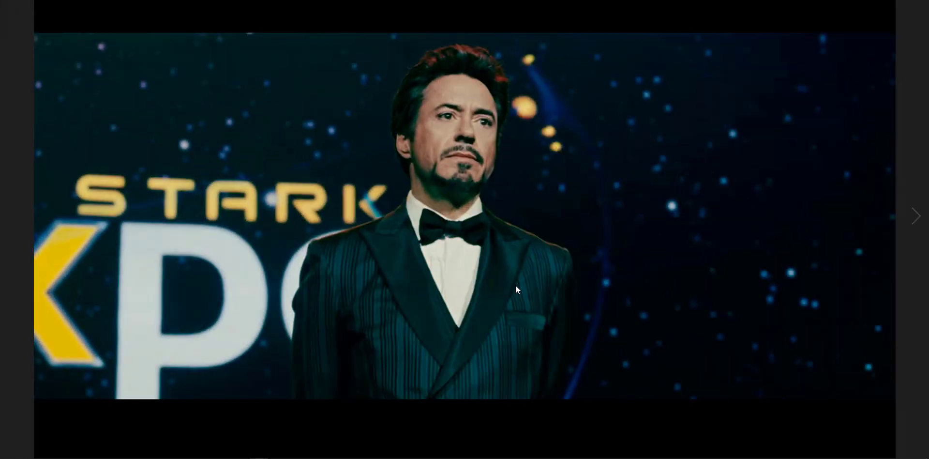
{"action": "left_click", "coordinate": [12, 216]}
{"action": "left_click", "coordinate": [12, 215]}
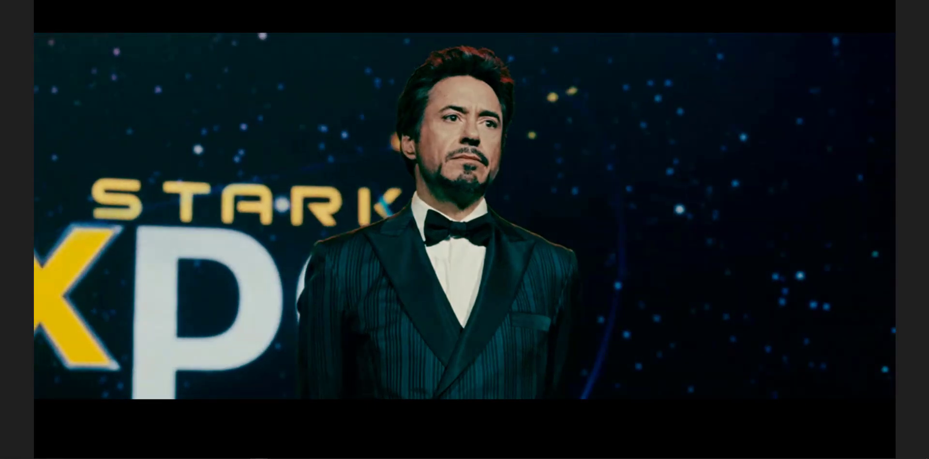
{"action": "key", "text": "Escape"}
{"action": "left_click", "coordinate": [8, 27]}
{"action": "left_click", "coordinate": [9, 27]}
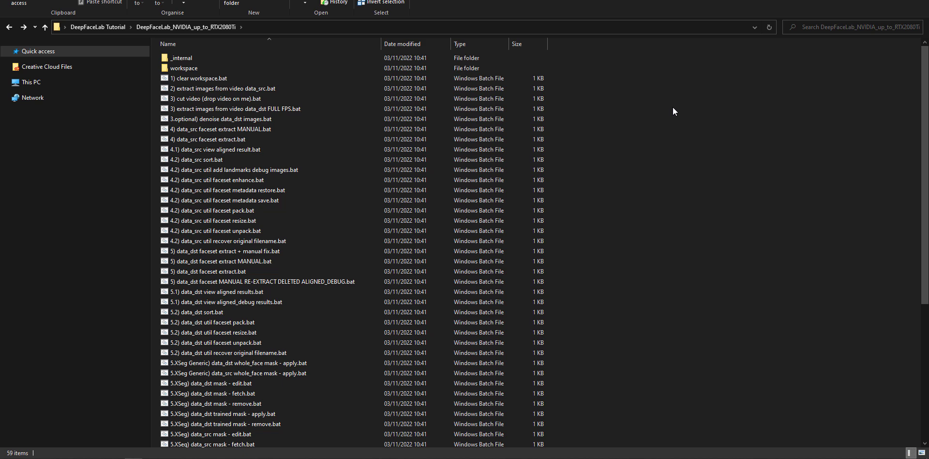
- Run "3) extract images from video data_dst FULL FPS.bat" with the default png output format, closing its console when done
{"action": "left_click", "coordinate": [186, 68]}
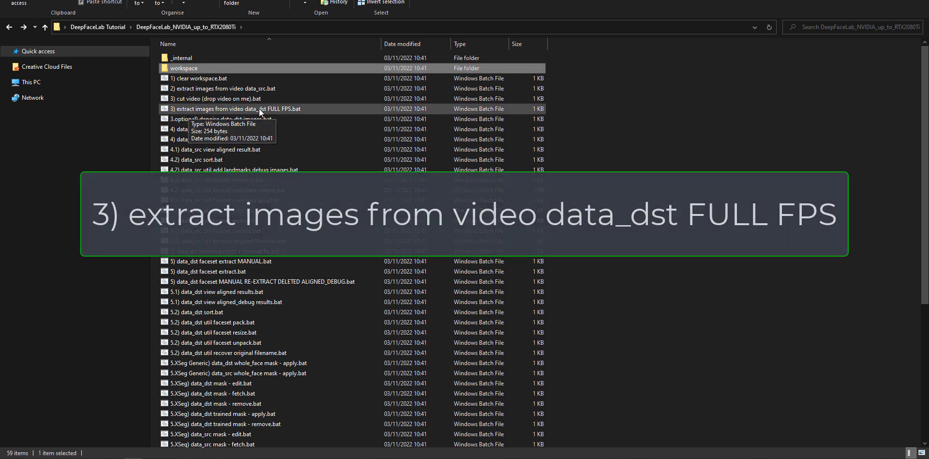
{"action": "double_click", "coordinate": [307, 109]}
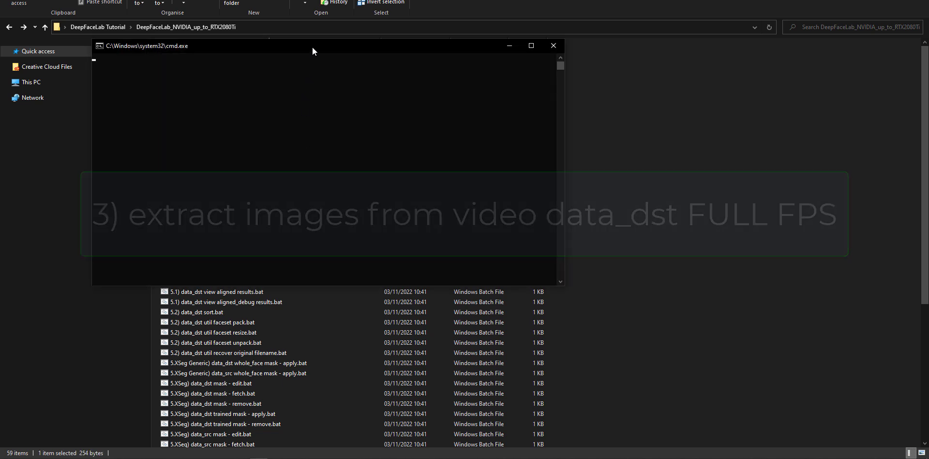
{"action": "left_click_drag", "start_coordinate": [312, 48], "coordinate": [431, 95]}
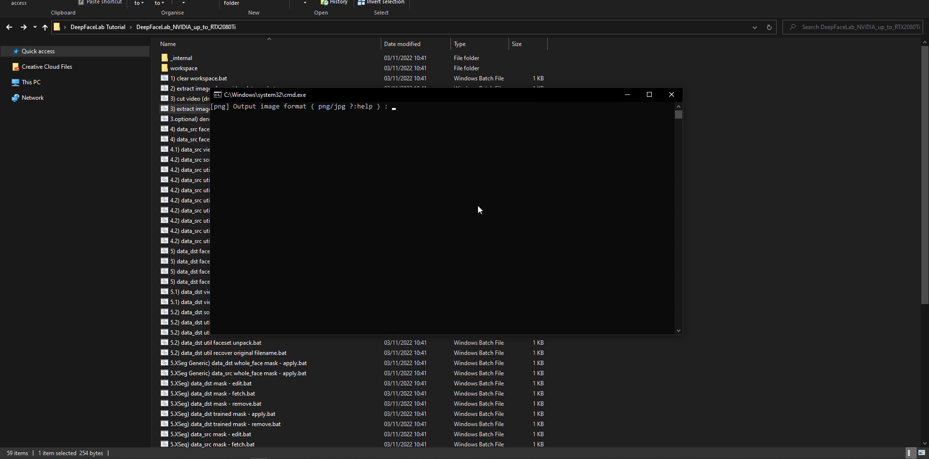
{"action": "key", "text": "Return"}
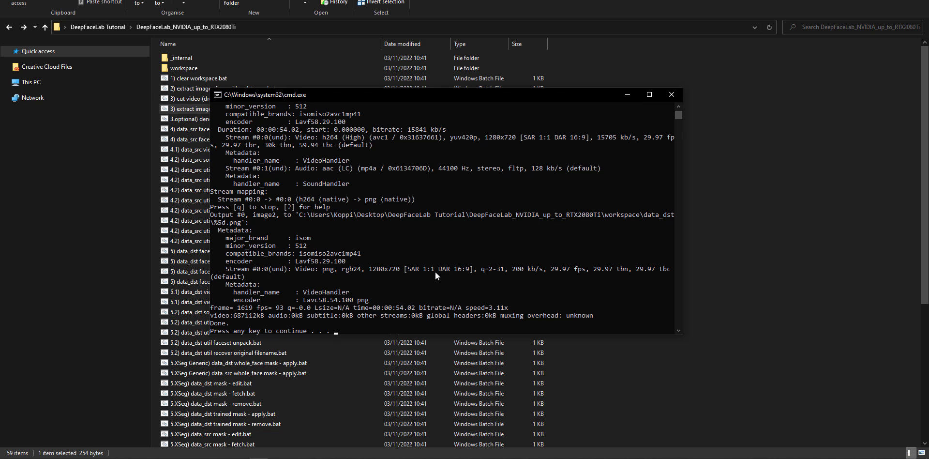
{"action": "key", "text": "Return"}
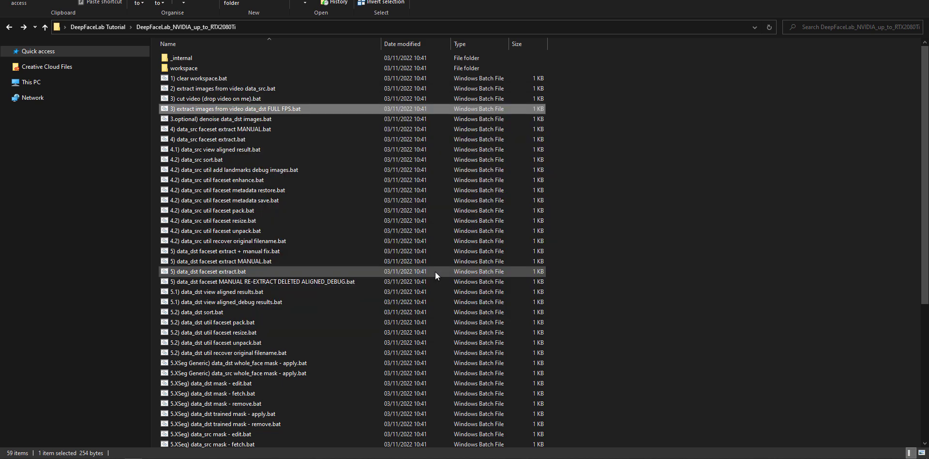
- Open the data_dst folder inside workspace, view frame 00001.png full size, and flip forward through the following frames
{"action": "double_click", "coordinate": [183, 67]}
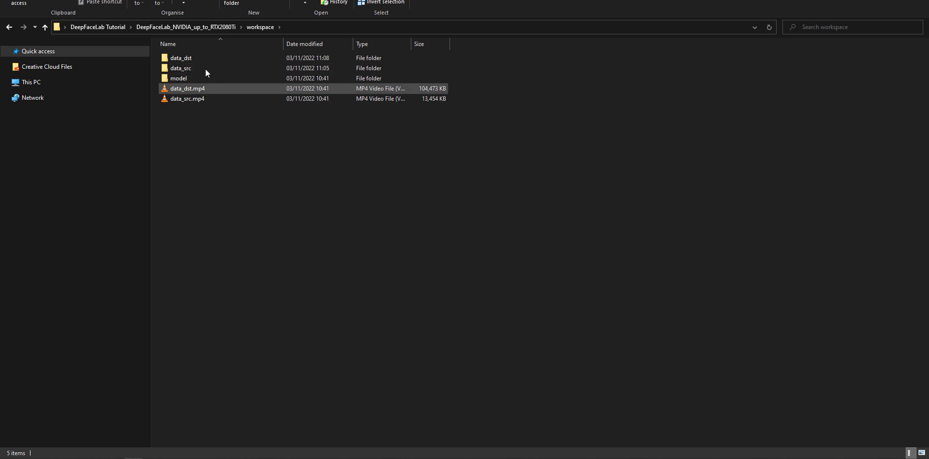
{"action": "double_click", "coordinate": [198, 60]}
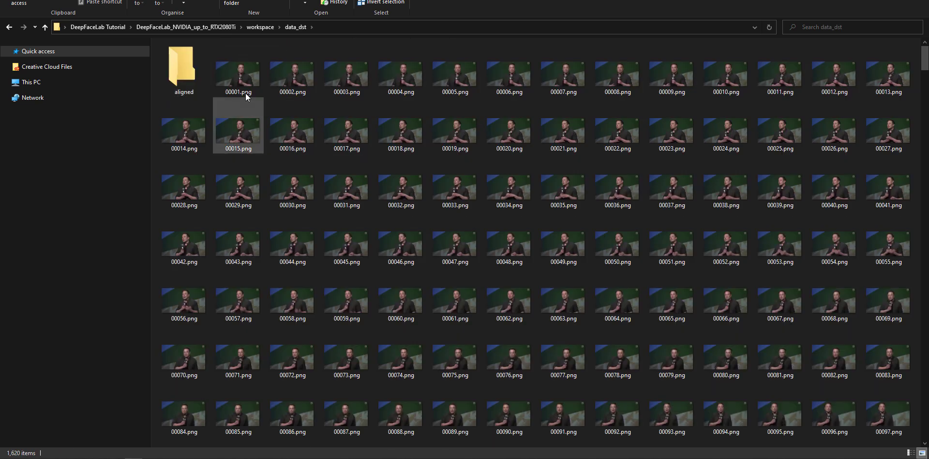
{"action": "double_click", "coordinate": [238, 77]}
{"action": "left_click", "coordinate": [916, 214]}
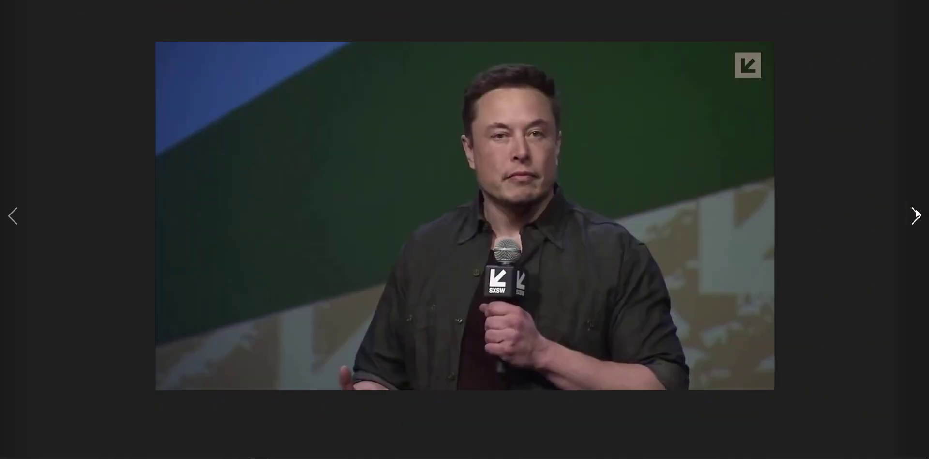
{"action": "left_click", "coordinate": [917, 212]}
{"action": "left_click", "coordinate": [917, 212]}
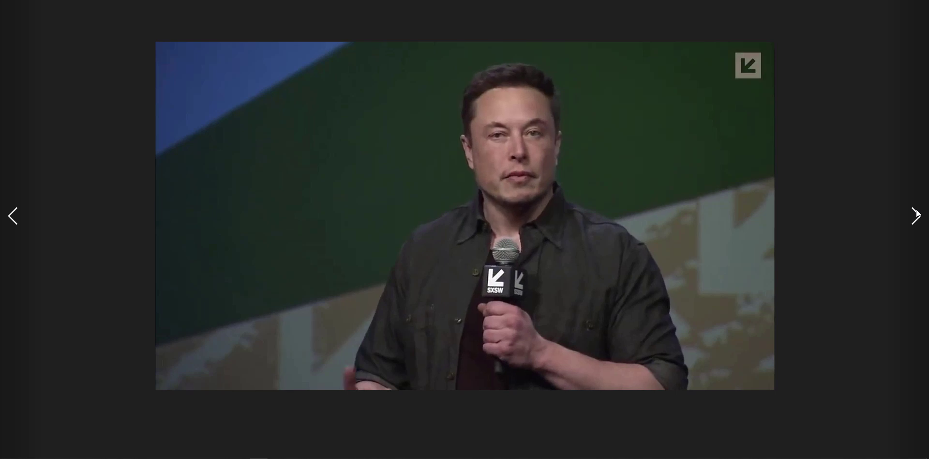
{"action": "left_click", "coordinate": [916, 213]}
{"action": "key", "text": "Escape"}
- Look through the extracted PNG frames in data_dst and return to the folder with the batch files
{"action": "scroll", "coordinate": [441, 259], "scroll_direction": "down", "scroll_amount": 15}
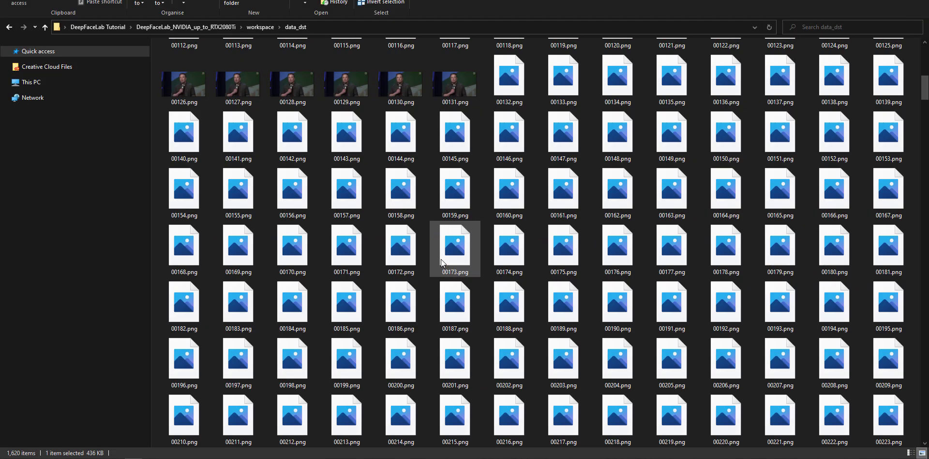
{"action": "scroll", "coordinate": [509, 266], "scroll_direction": "down", "scroll_amount": 5}
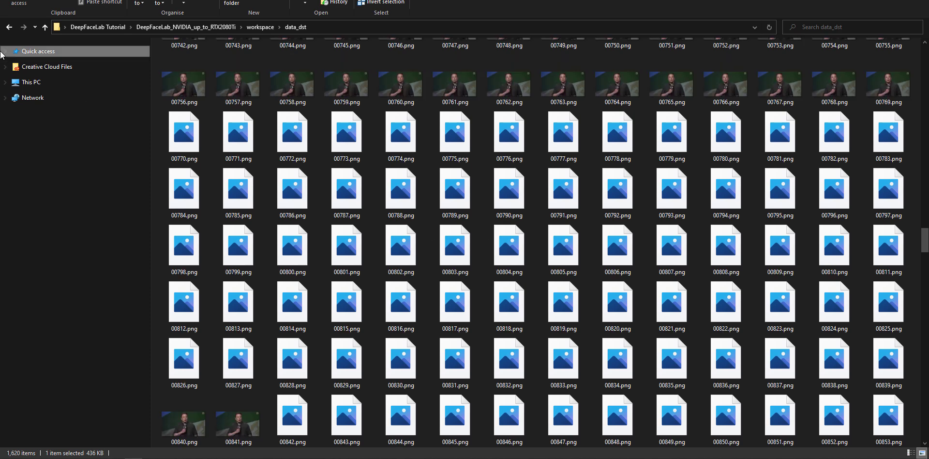
{"action": "left_click", "coordinate": [10, 28]}
{"action": "left_click", "coordinate": [8, 26]}
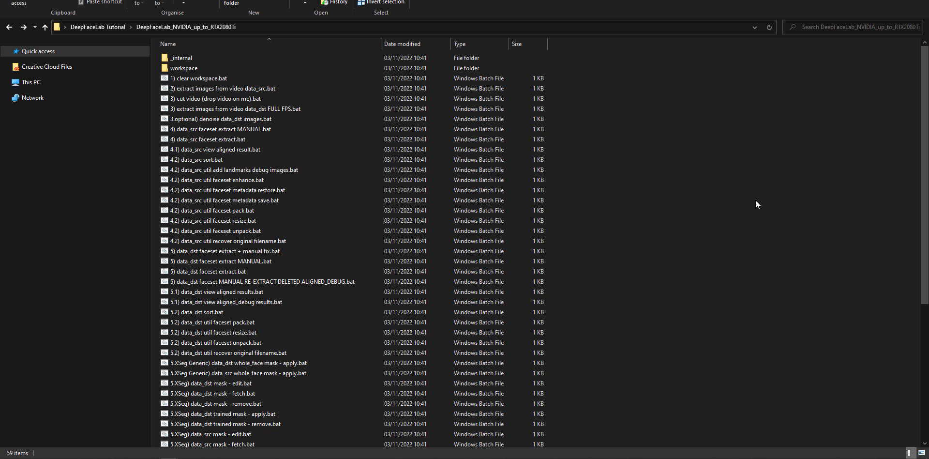
- Reopen workspace's data_dst folder, examine the face in frame 00002.png up close, and return to the folder with the batch files
{"action": "double_click", "coordinate": [232, 68]}
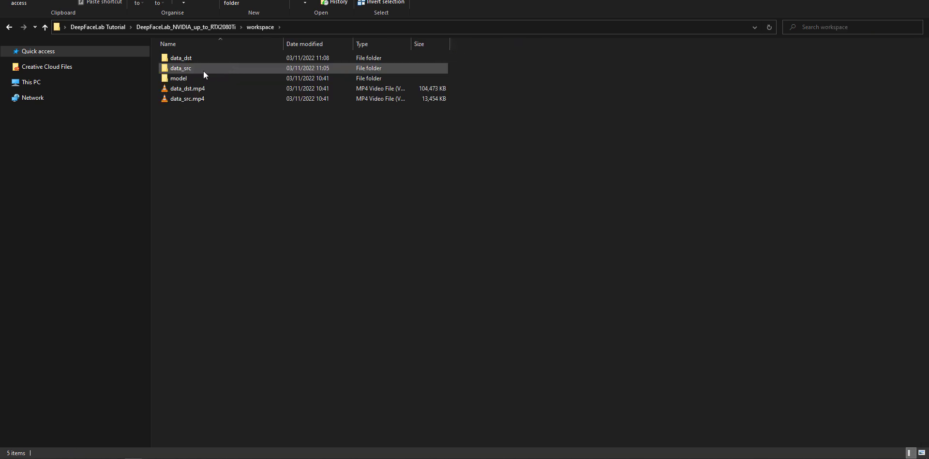
{"action": "double_click", "coordinate": [193, 62]}
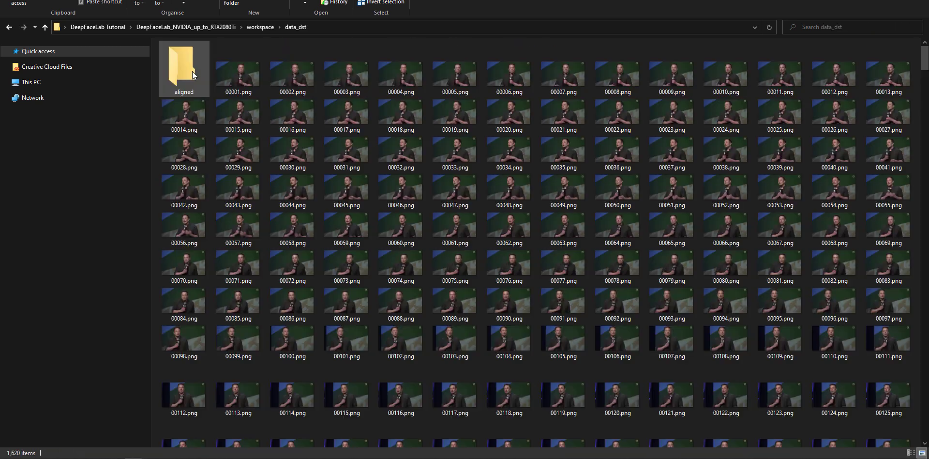
{"action": "left_click", "coordinate": [311, 71]}
{"action": "double_click", "coordinate": [312, 71]}
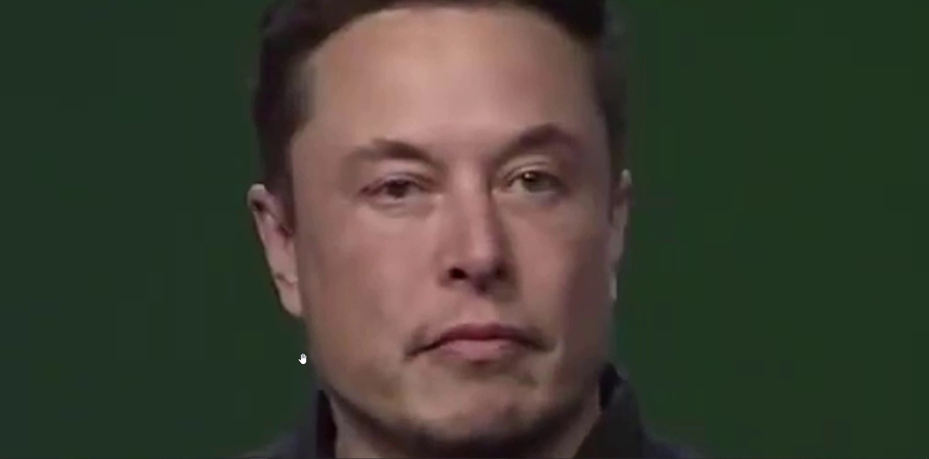
{"action": "scroll", "coordinate": [427, 269], "scroll_direction": "down", "scroll_amount": 8}
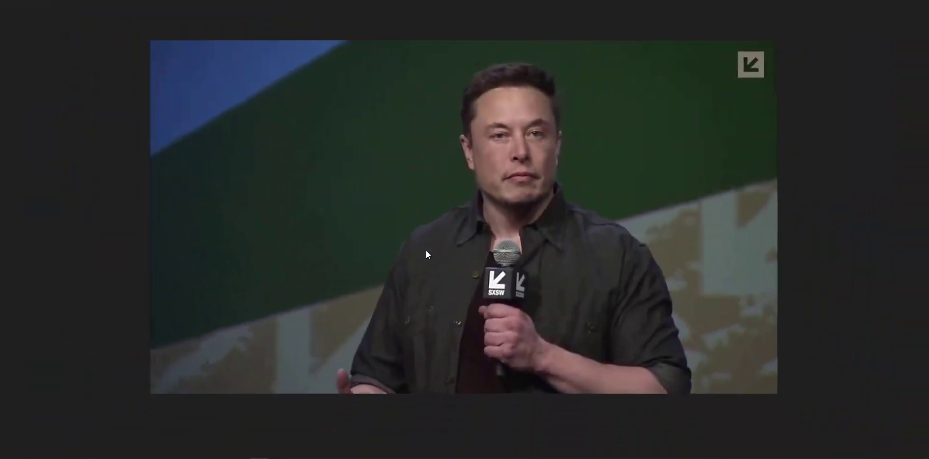
{"action": "left_click", "coordinate": [918, 0]}
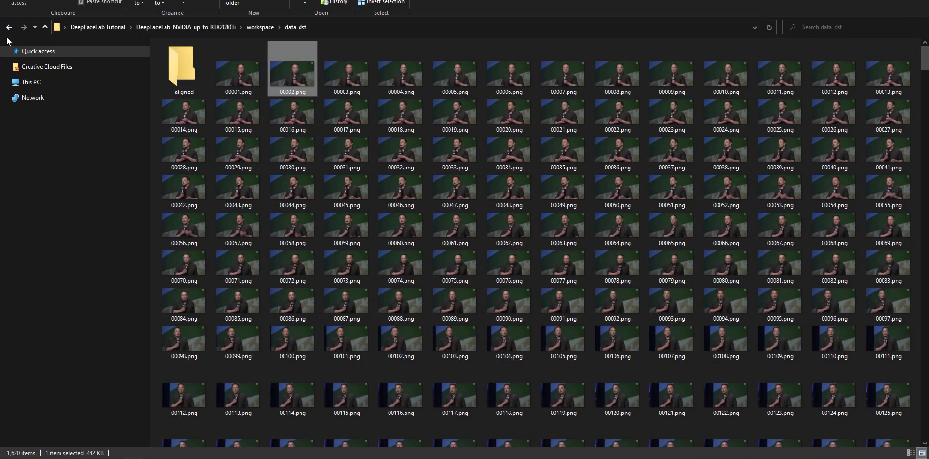
{"action": "left_click", "coordinate": [8, 27]}
{"action": "left_click", "coordinate": [9, 27]}
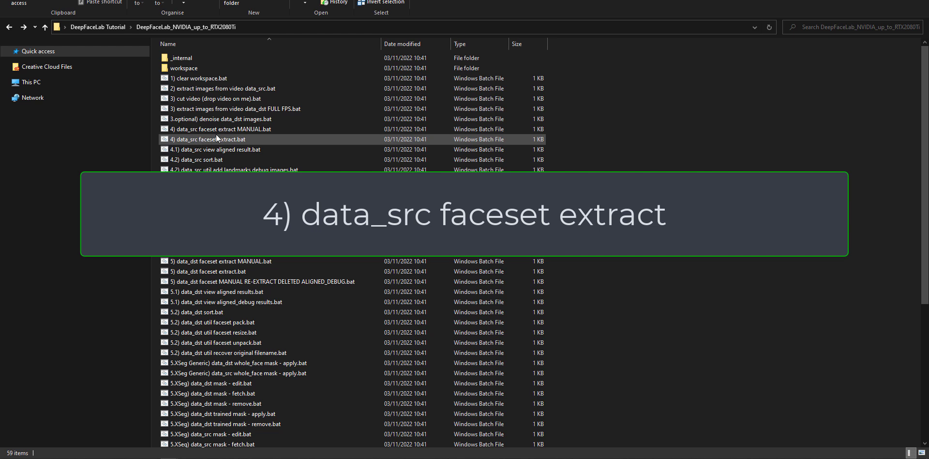
- Start "4) data_src faceset extract.bat" on GPU index 0 and show the help text for the face type option
{"action": "double_click", "coordinate": [283, 141]}
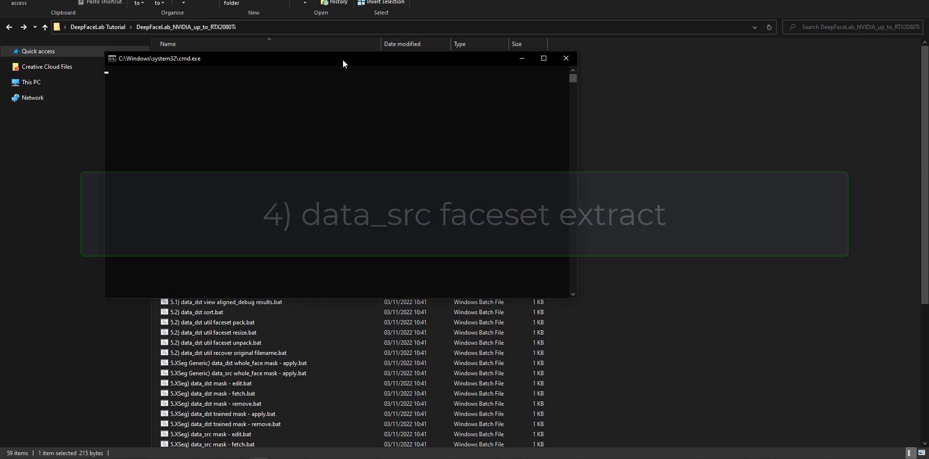
{"action": "left_click_drag", "start_coordinate": [342, 60], "coordinate": [491, 130]}
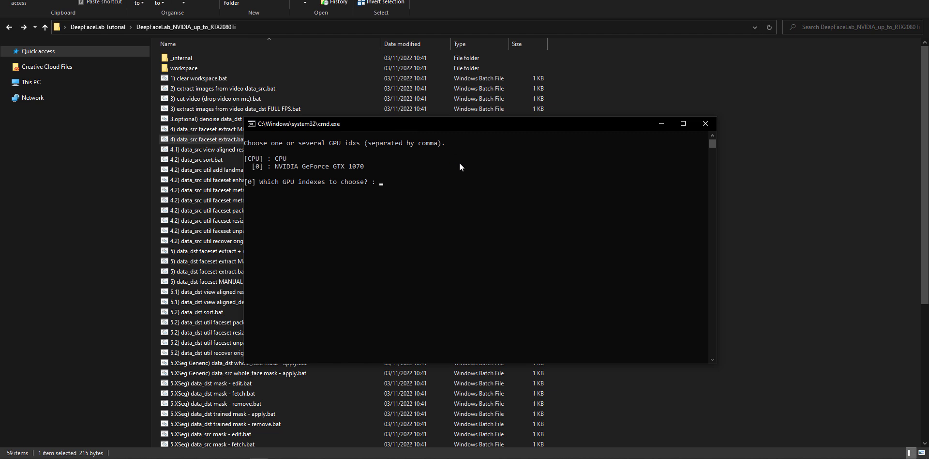
{"action": "key", "text": "Return"}
{"action": "type", "text": "?"}
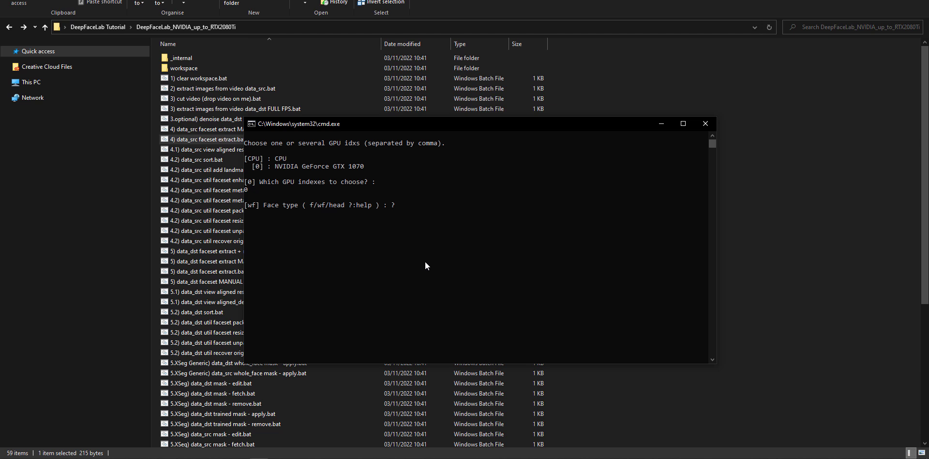
{"action": "key", "text": "Return"}
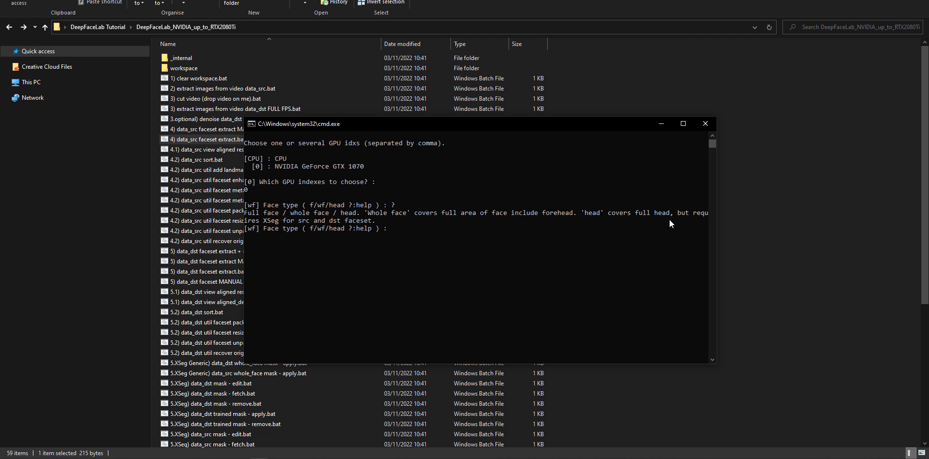
{"action": "left_click_drag", "start_coordinate": [718, 211], "coordinate": [819, 211]}
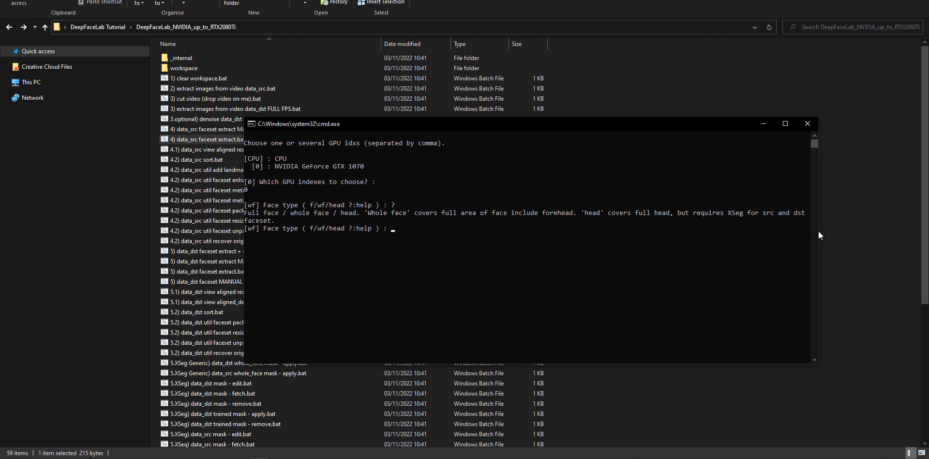
{"action": "left_click_drag", "start_coordinate": [819, 230], "coordinate": [736, 230]}
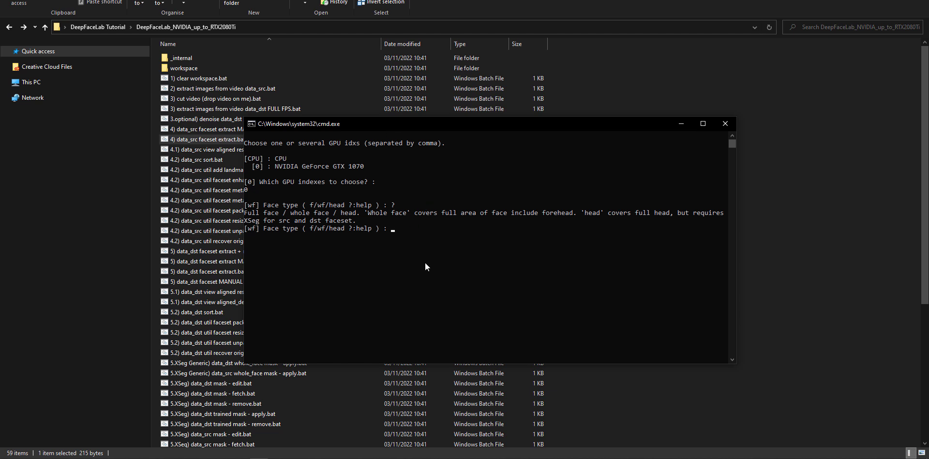
- Accept face type wf and a maximum of 0 faces per image, and show the help for the image size
{"action": "key", "text": "Return"}
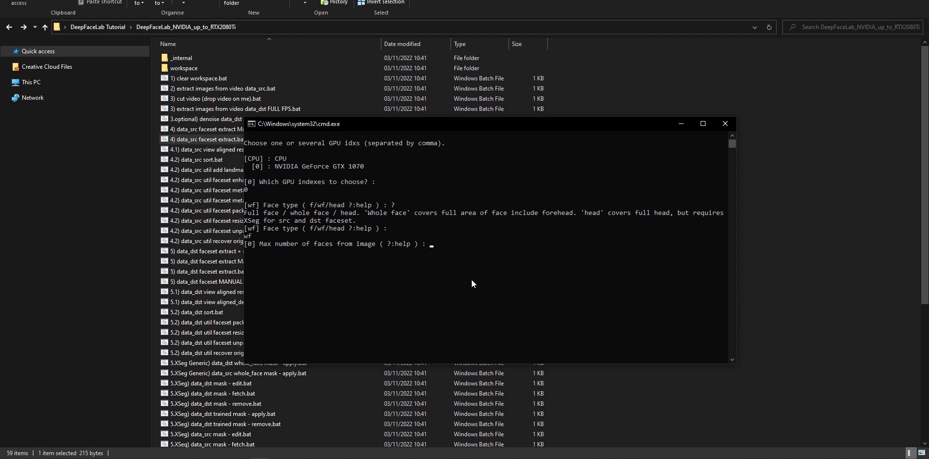
{"action": "key", "text": "Return"}
{"action": "type", "text": "?"}
{"action": "key", "text": "Return"}
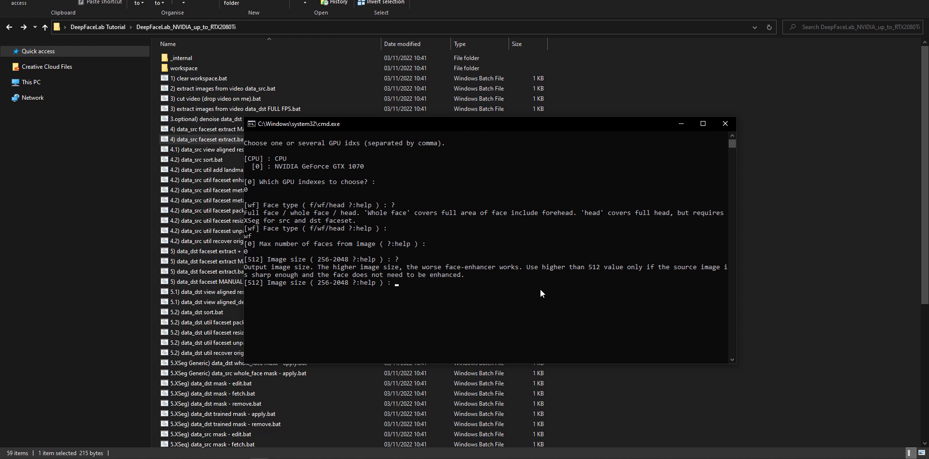
- Extract the source faces with image size 512, JPEG quality 90 and no debug images, closing the console when done
{"action": "key", "text": "Return"}
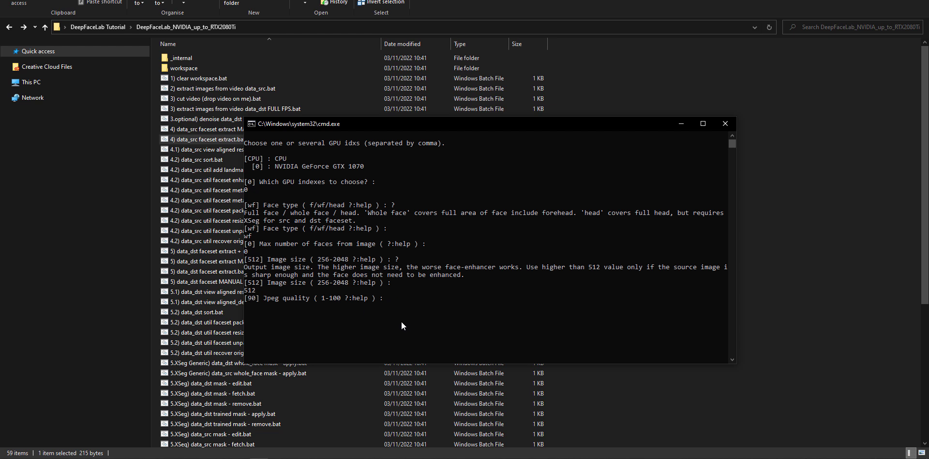
{"action": "key", "text": "Return"}
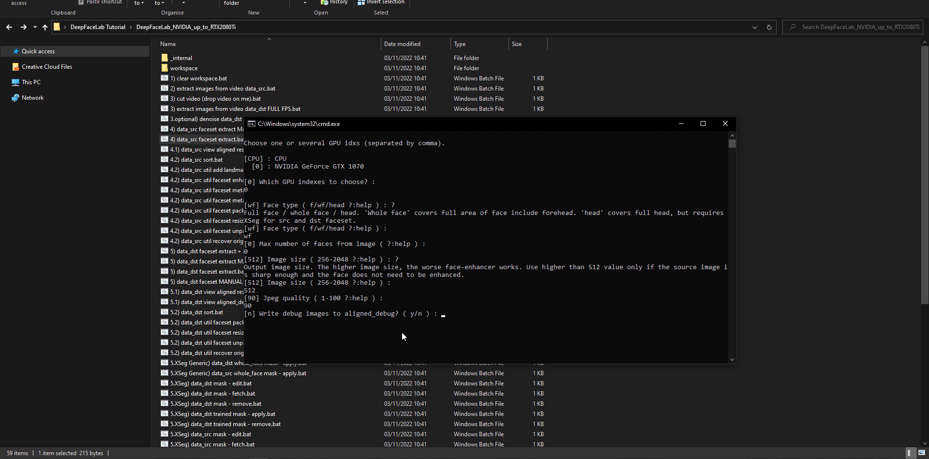
{"action": "key", "text": "Return"}
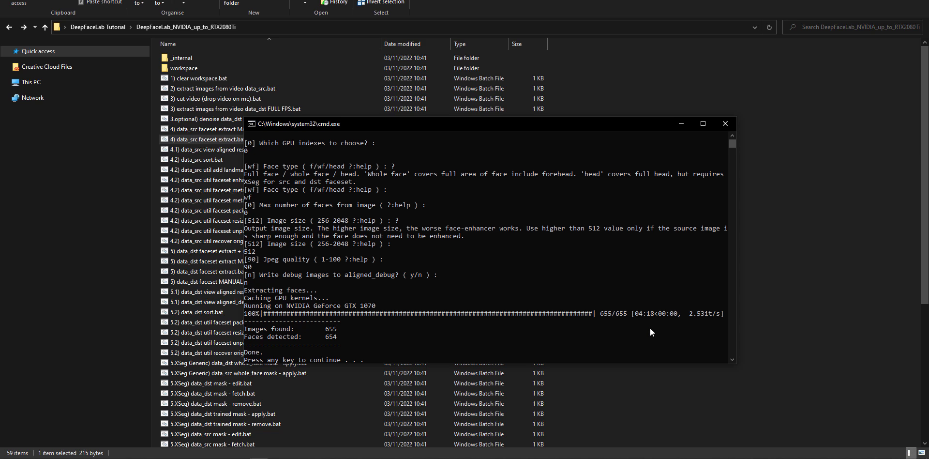
{"action": "key", "text": "Return"}
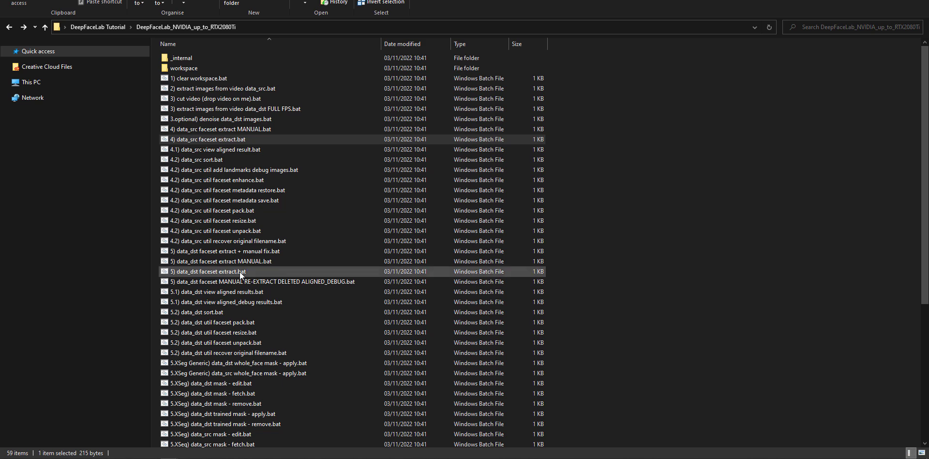
- Extract the destination faces with "5) data_dst faceset extract.bat" on GPU index 0, using face type wf and image size 512
{"action": "double_click", "coordinate": [240, 271]}
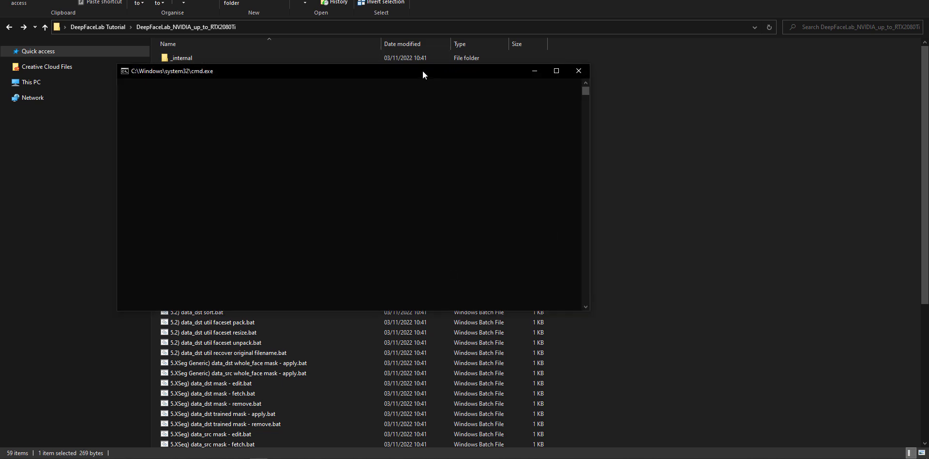
{"action": "left_click_drag", "start_coordinate": [415, 70], "coordinate": [538, 110]}
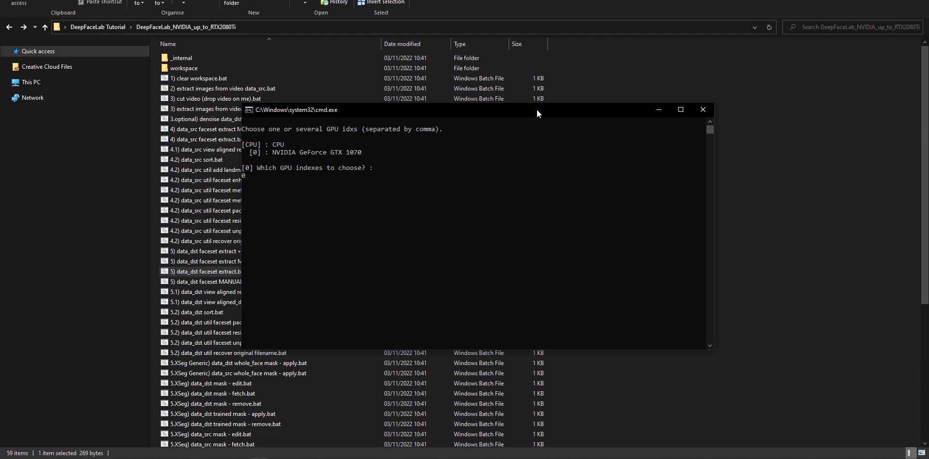
{"action": "key", "text": "Return"}
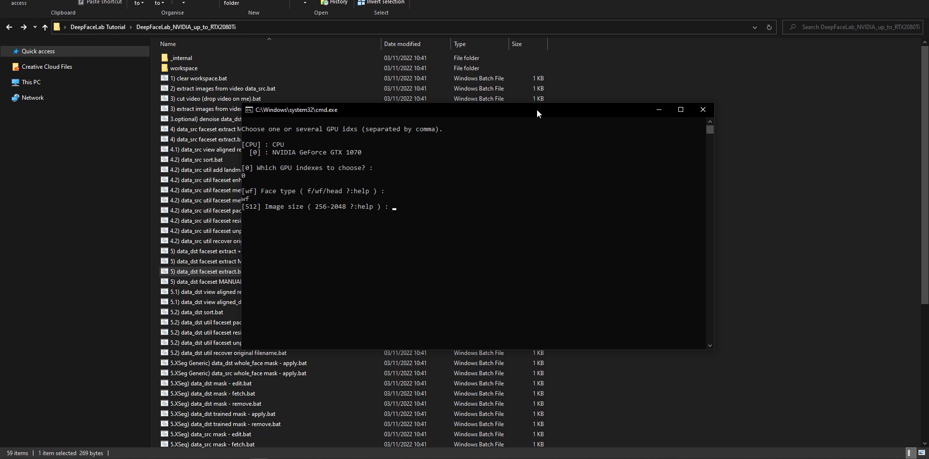
{"action": "key", "text": "Return"}
{"action": "key", "text": "Return"}
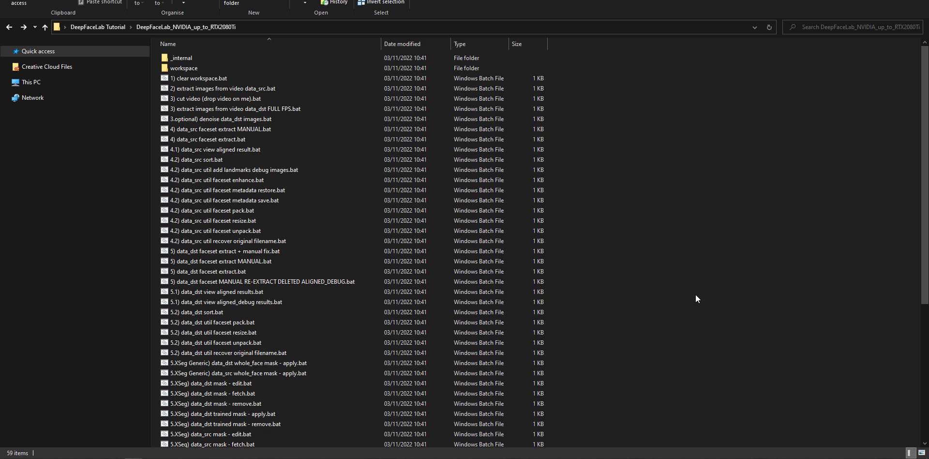
- Start "6) train SAEHD.bat" with model name new, GPU index 0, autobackup every 0 hours and no preview history
{"action": "scroll", "coordinate": [593, 189], "scroll_direction": "down", "scroll_amount": 7}
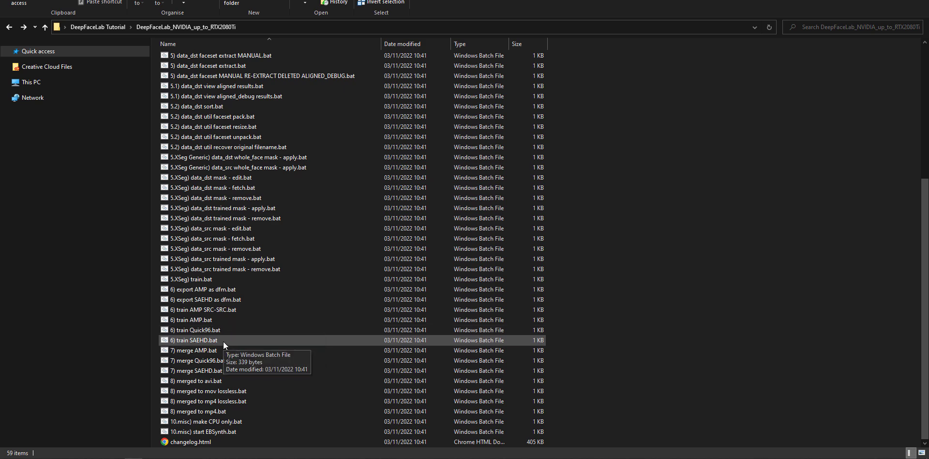
{"action": "double_click", "coordinate": [275, 338]}
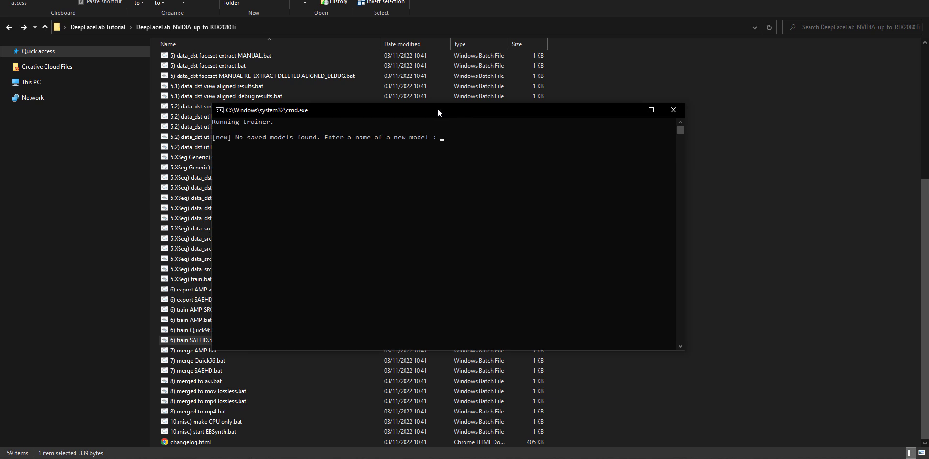
{"action": "key", "text": "Return"}
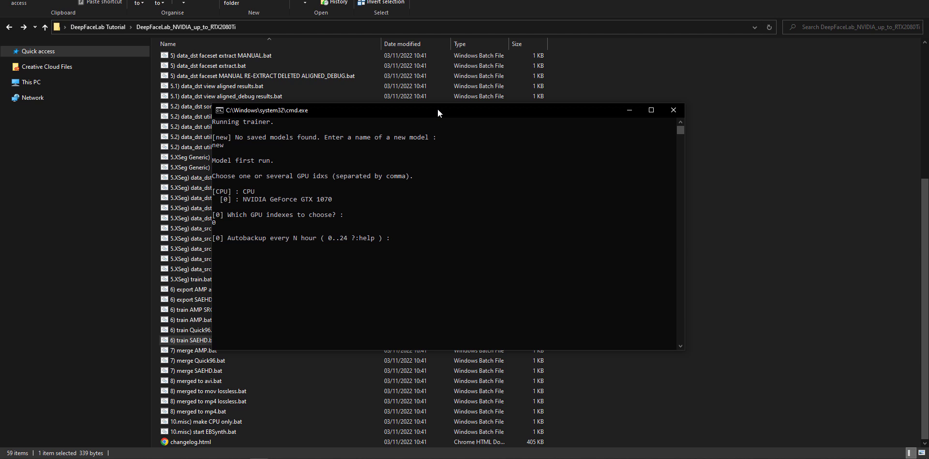
{"action": "key", "text": "Return"}
{"action": "key", "text": "Return"}
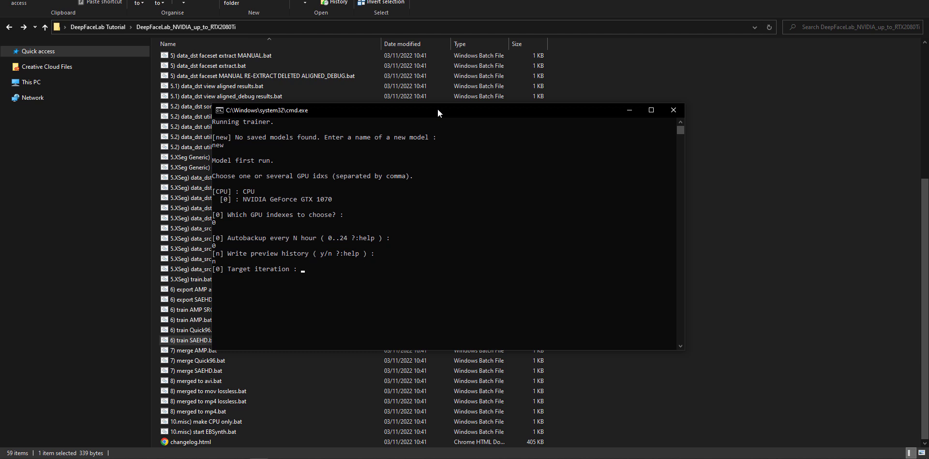
- Set the target iteration to 0 and leave random flipping of SRC faces off
{"action": "type", "text": "100000"}
{"action": "key", "text": "BackSpace"}
{"action": "key", "text": "BackSpace"}
{"action": "key", "text": "BackSpace"}
{"action": "key", "text": "BackSpace"}
{"action": "key", "text": "BackSpace"}
{"action": "key", "text": "BackSpace"}
{"action": "key", "text": "Return"}
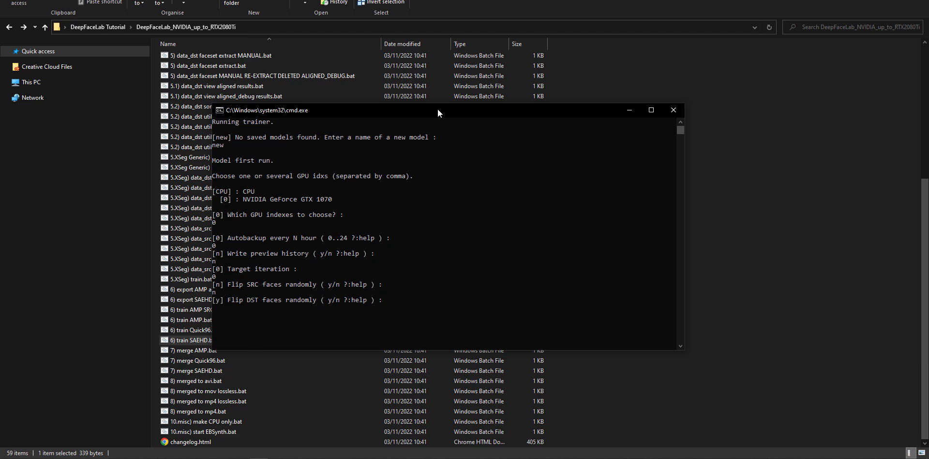
- Enable random flipping of DST faces and accept batch size 8, resolution 128, face type f and AE architecture liae-ud
{"action": "key", "text": "Return"}
{"action": "key", "text": "Return"}
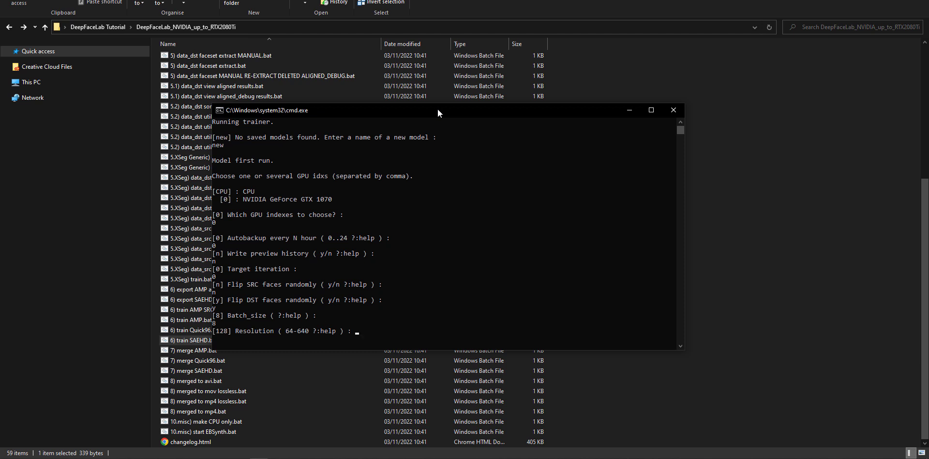
{"action": "key", "text": "Return"}
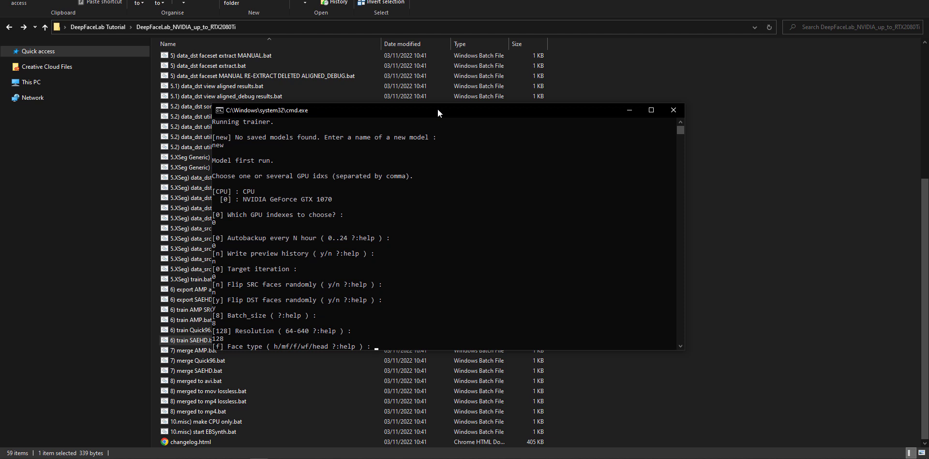
{"action": "key", "text": "Return"}
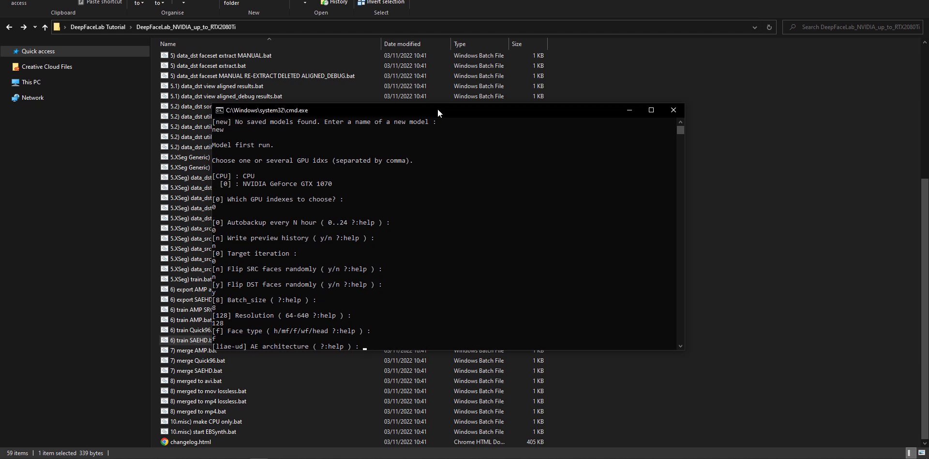
{"action": "key", "text": "Return"}
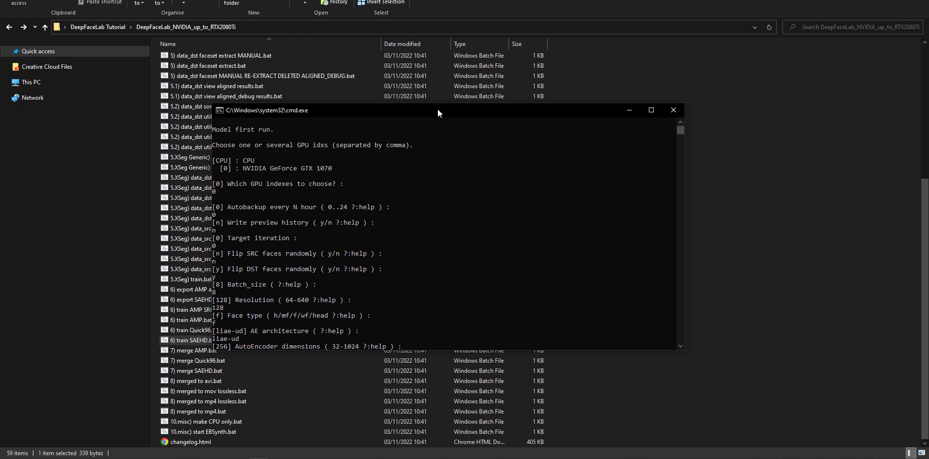
- Accept AutoEncoder dimensions 256, encoder dimensions 64, decoder dimensions 64 and decoder mask dimensions 22
{"action": "key", "text": "Return"}
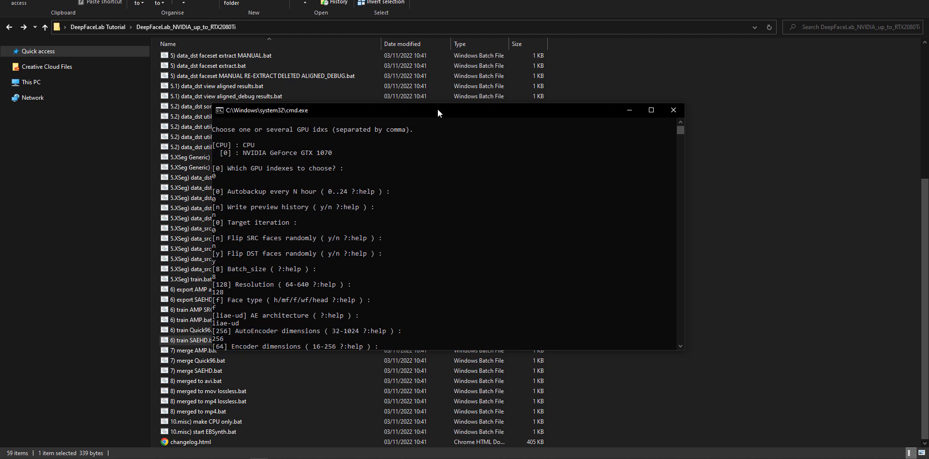
{"action": "key", "text": "Return"}
- Decline eyes and mouth priority, uniform yaw, mask blurring and learning rate dropout, and accept GPU placement and the AdaBelief optimizer
{"action": "key", "text": "Return"}
{"action": "key", "text": "Return"}
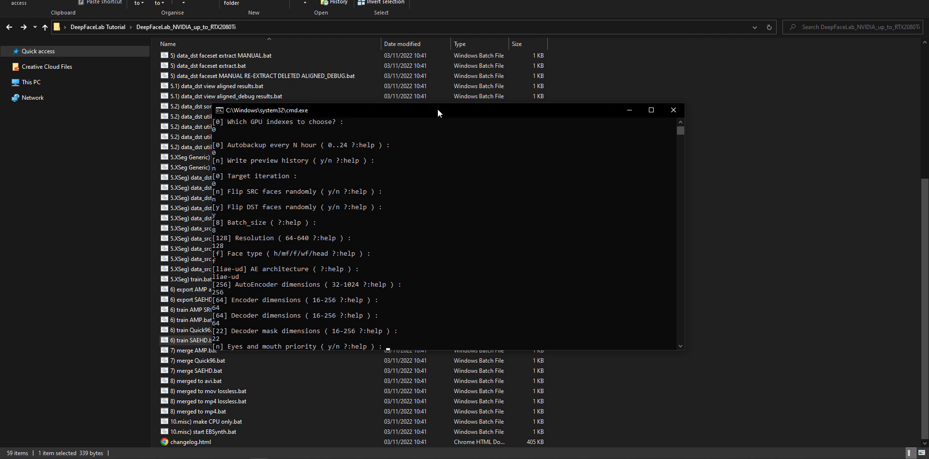
{"action": "key", "text": "Return"}
{"action": "key", "text": "Return"}
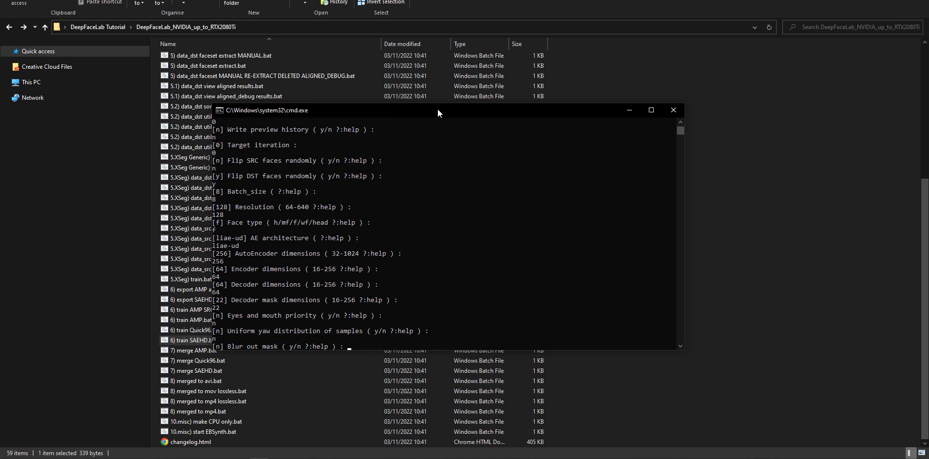
{"action": "key", "text": "Return"}
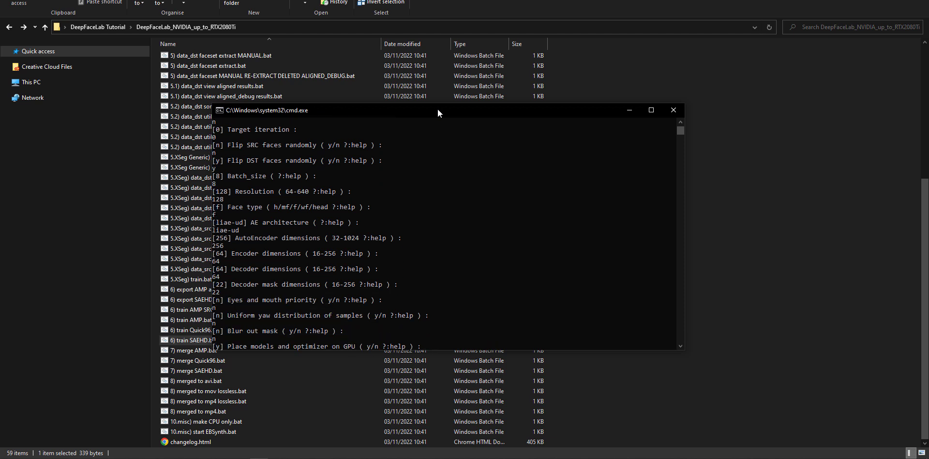
{"action": "key", "text": "Return"}
- Enable random warp of samples and set hue/saturation/light intensity, GAN power, face style power and background style power to 0.0
{"action": "key", "text": "Return"}
{"action": "key", "text": "Return"}
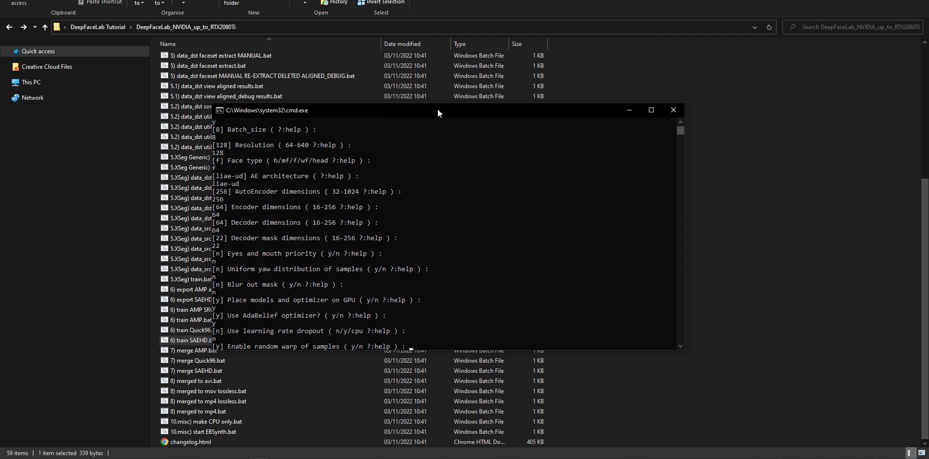
{"action": "key", "text": "Return"}
{"action": "key", "text": "Return"}
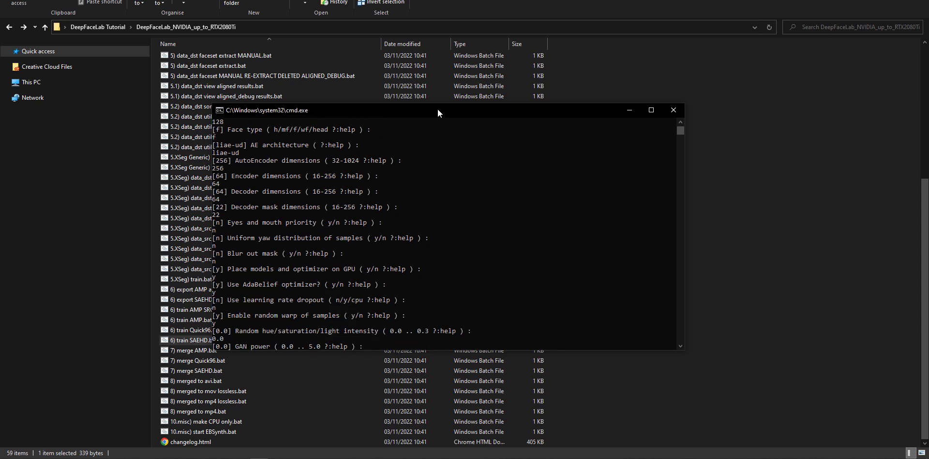
{"action": "key", "text": "Return"}
- Start training with color transfer none and no pretraining, and arrange the console and Training preview windows side by side
{"action": "key", "text": "Return"}
{"action": "key", "text": "Return"}
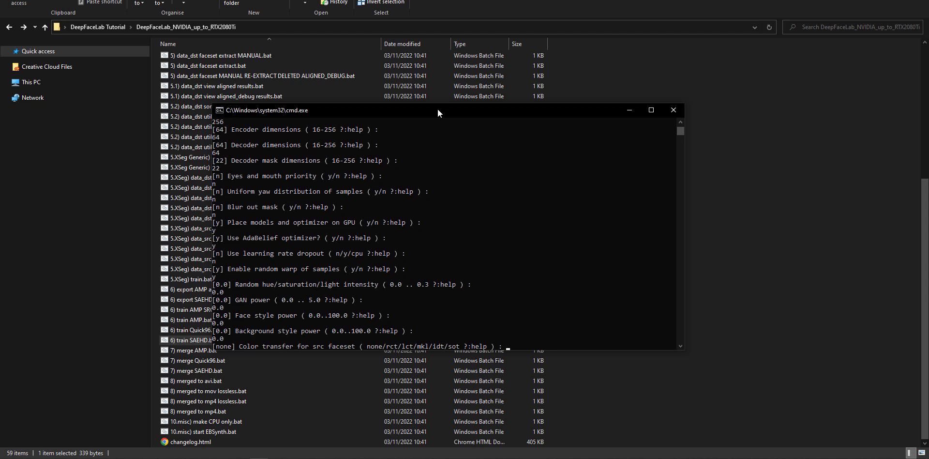
{"action": "key", "text": "Return"}
{"action": "key", "text": "Return"}
{"action": "key", "text": "Return"}
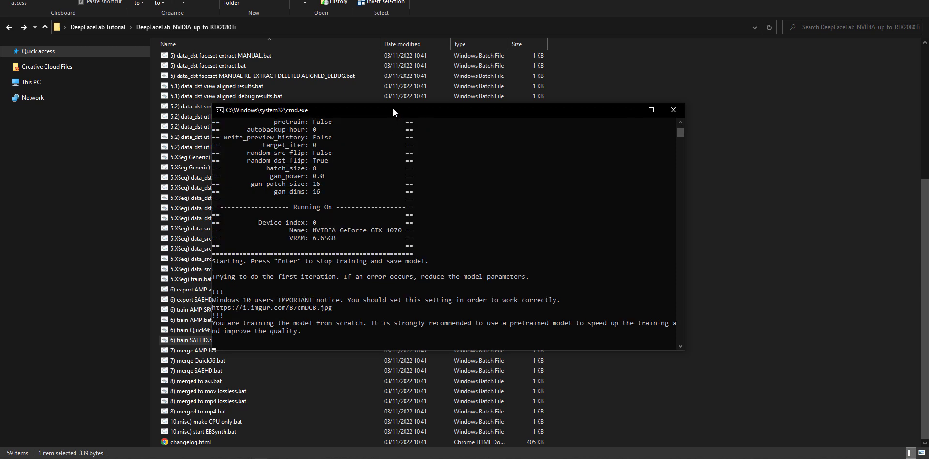
{"action": "left_click_drag", "start_coordinate": [401, 109], "coordinate": [229, 84]}
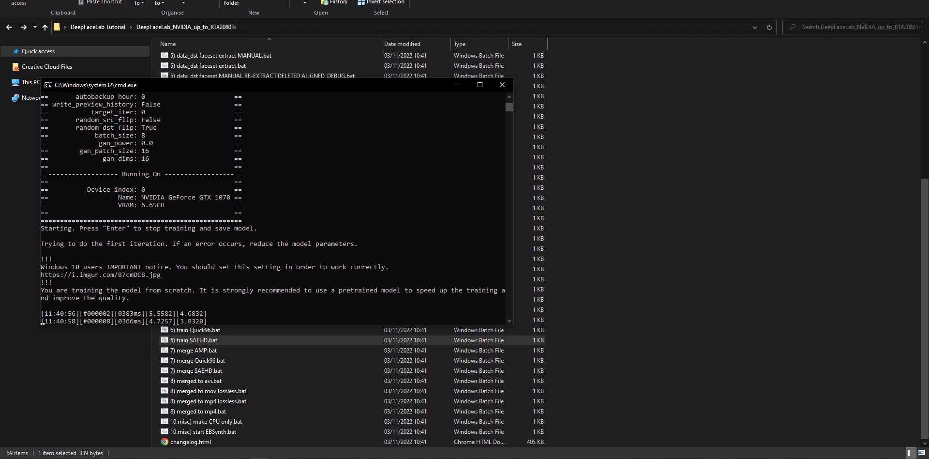
{"action": "left_click_drag", "start_coordinate": [794, 87], "coordinate": [720, 46]}
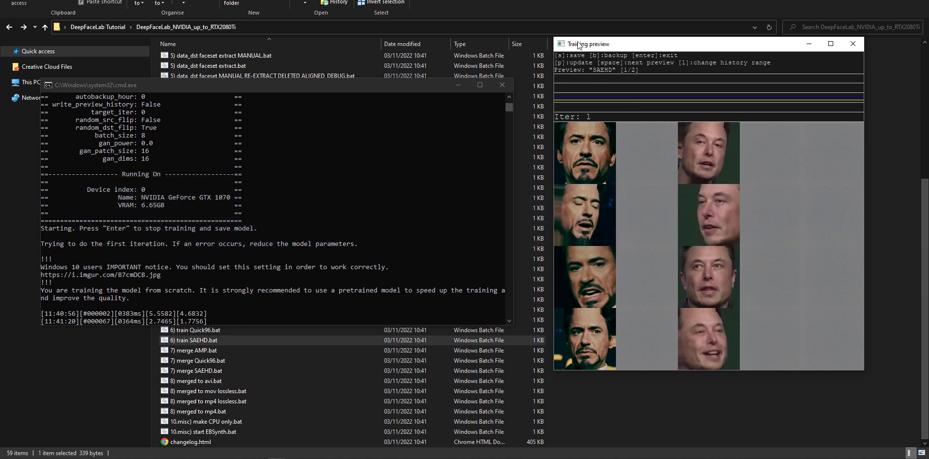
- Update the training preview repeatedly to examine how the predicted faces develop in the early iterations
{"action": "key", "text": "p"}
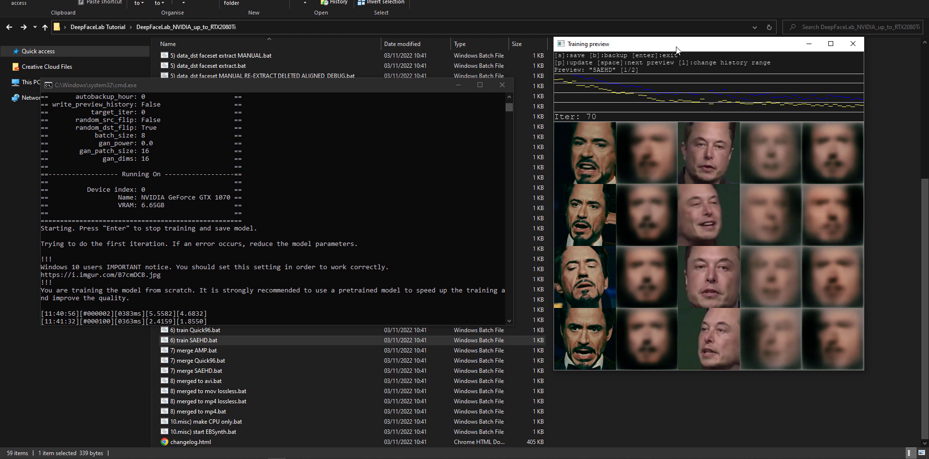
{"action": "key", "text": "p"}
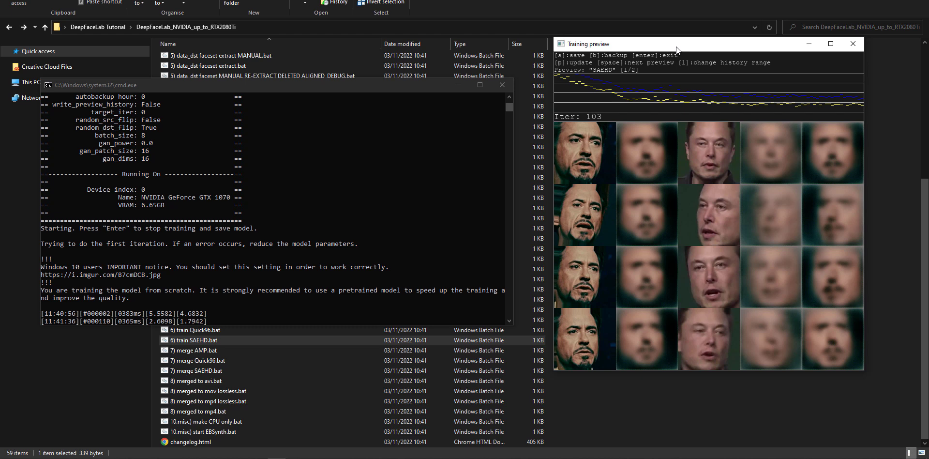
{"action": "key", "text": "p"}
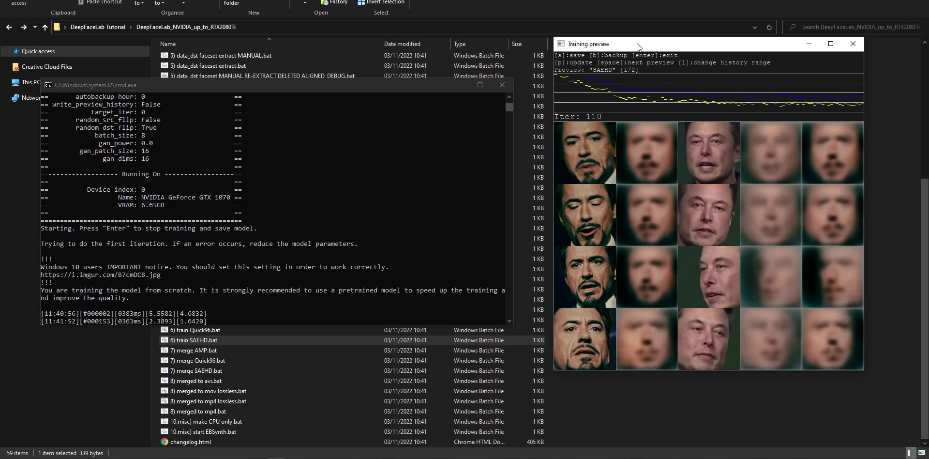
{"action": "key", "text": "p"}
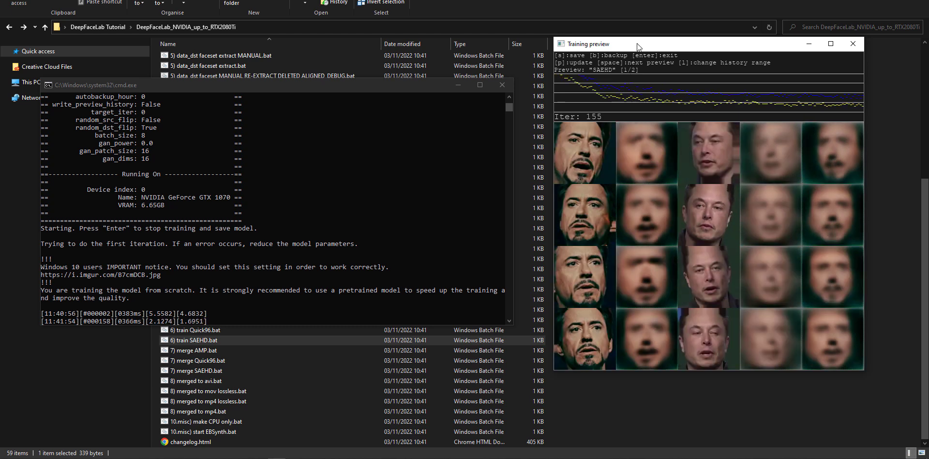
{"action": "key", "text": "p"}
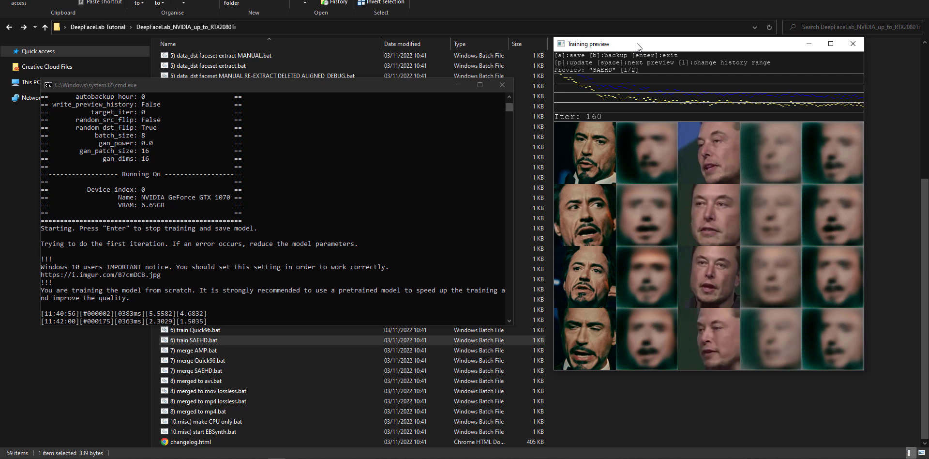
{"action": "key", "text": "p"}
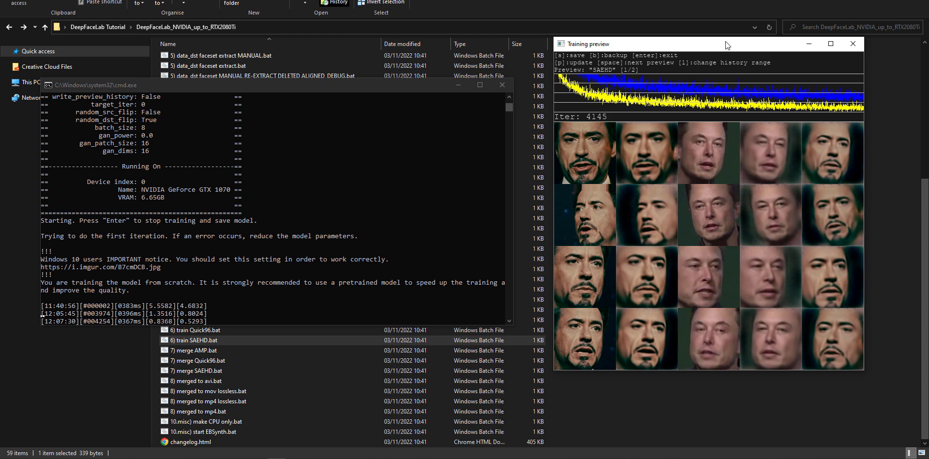
- Update the training preview several times to check the more trained faces, save the model and end the training
{"action": "key", "text": "p"}
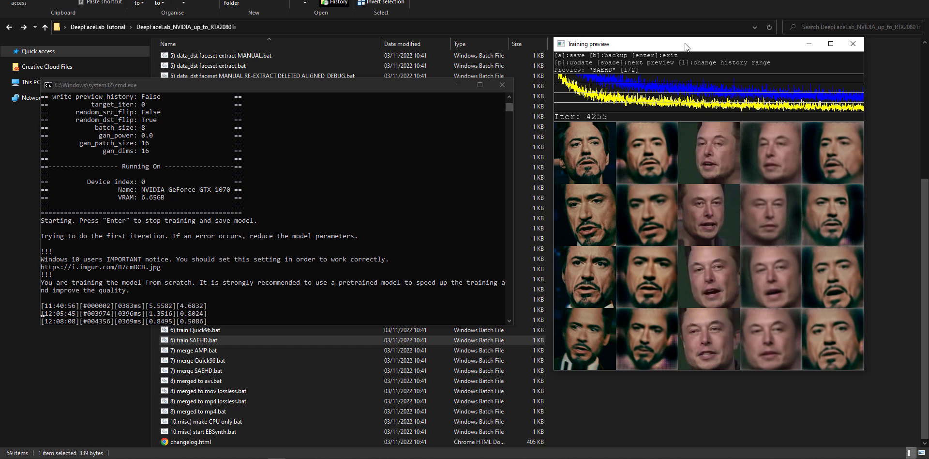
{"action": "key", "text": "p"}
{"action": "key", "text": "p"}
{"action": "key", "text": "p"}
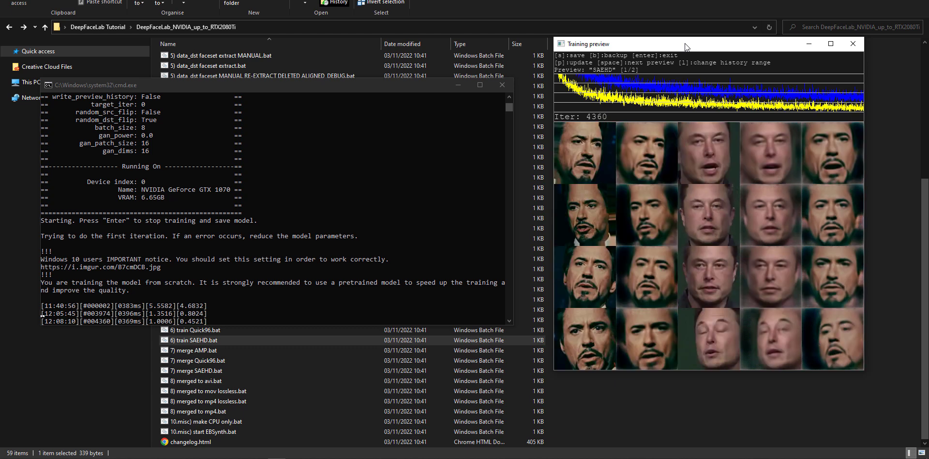
{"action": "key", "text": "p"}
{"action": "key", "text": "p"}
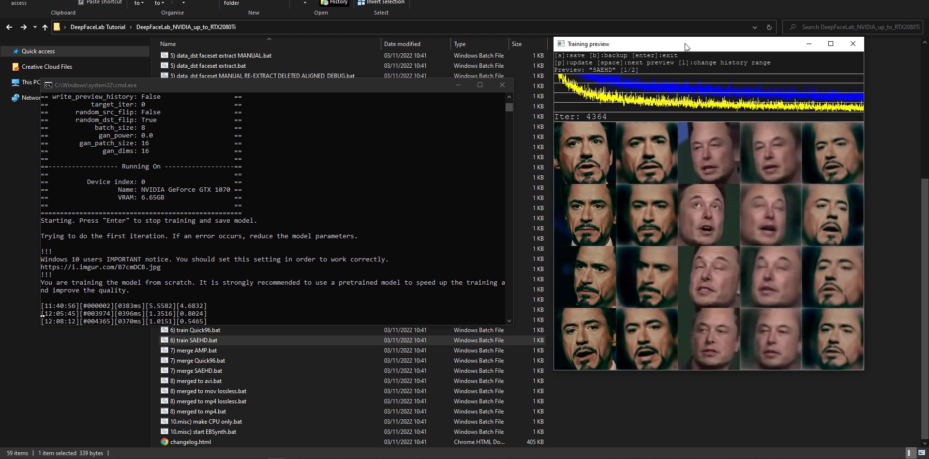
{"action": "key", "text": "p"}
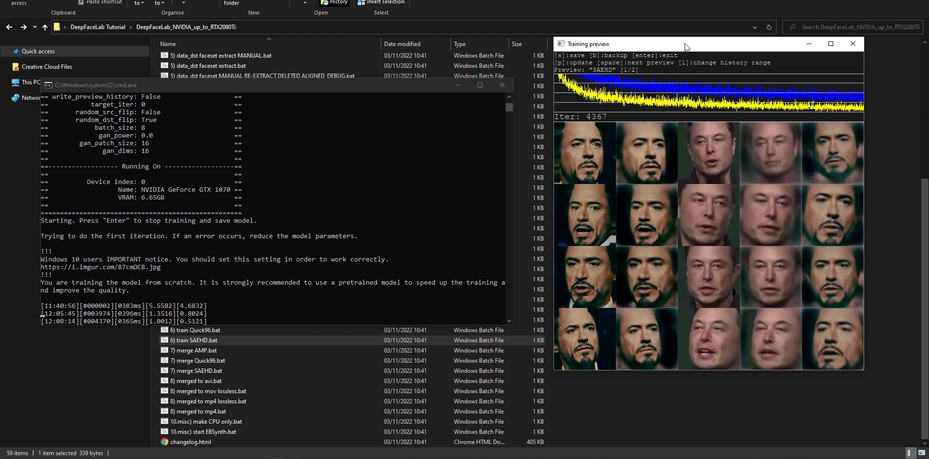
{"action": "key", "text": "p"}
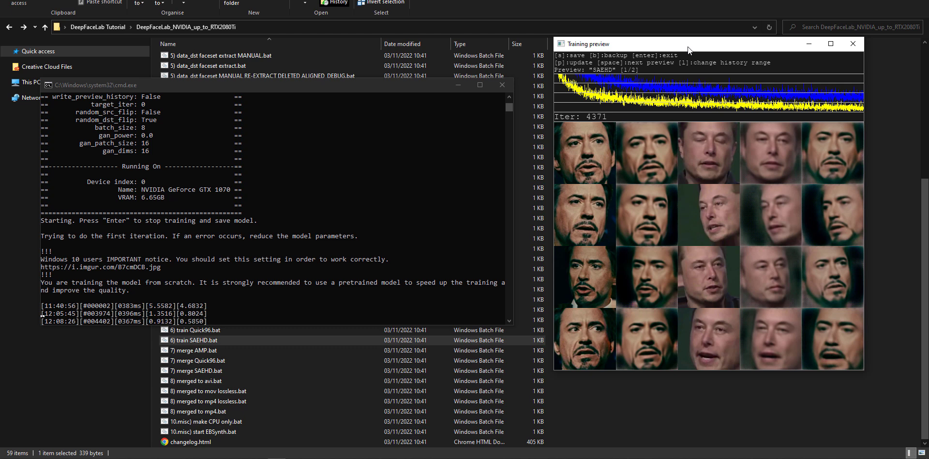
{"action": "key", "text": "s"}
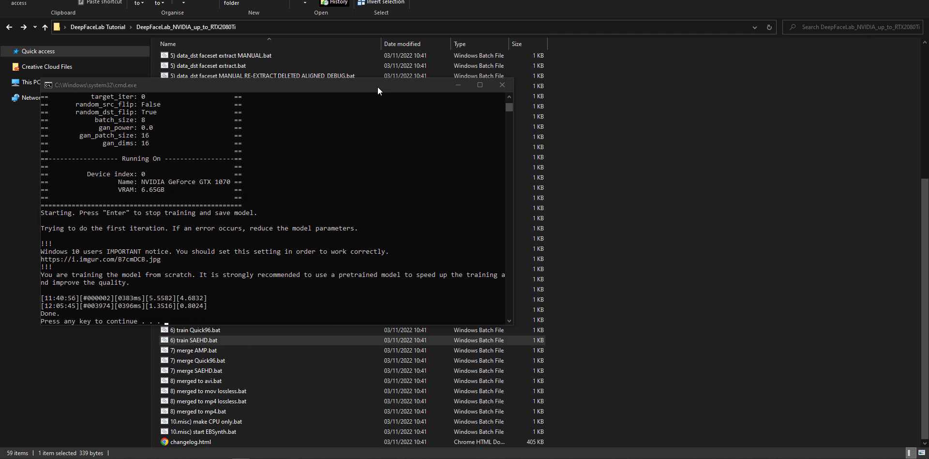
- Close the finished training console and launch 7) merge SAEHD.bat, placing its console over the file list
{"action": "left_click_drag", "start_coordinate": [377, 86], "coordinate": [603, 69]}
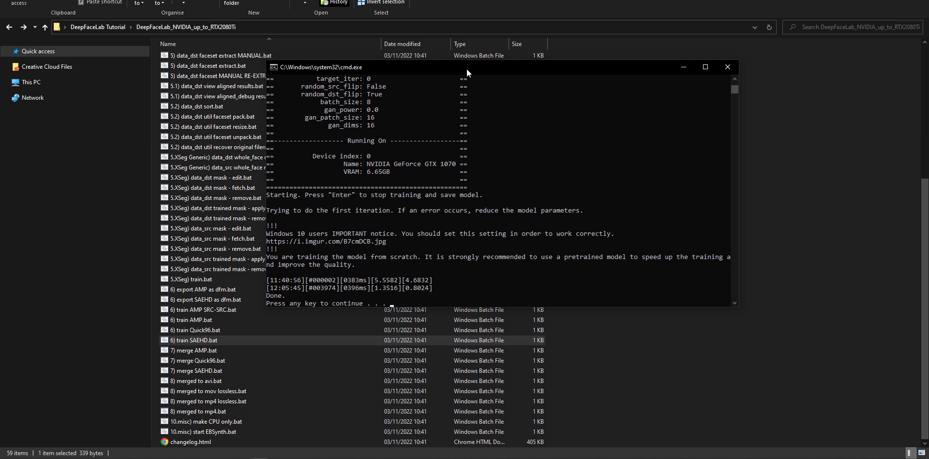
{"action": "key", "text": "Return"}
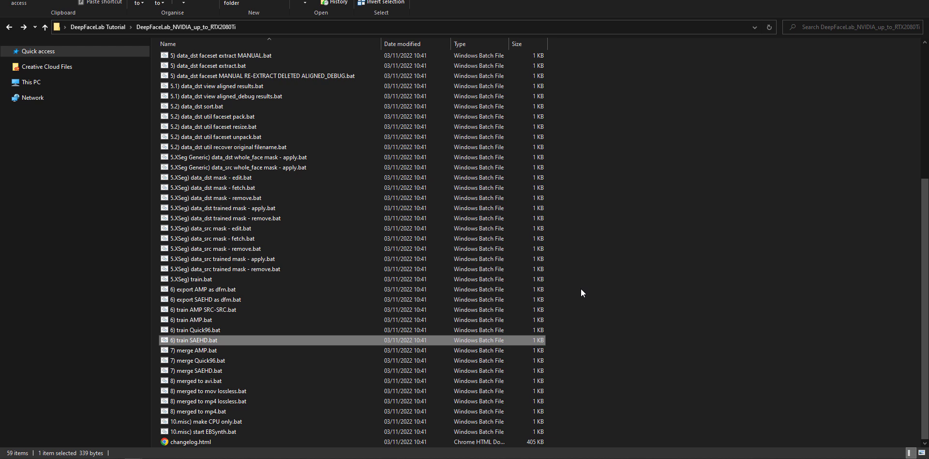
{"action": "left_click", "coordinate": [193, 370]}
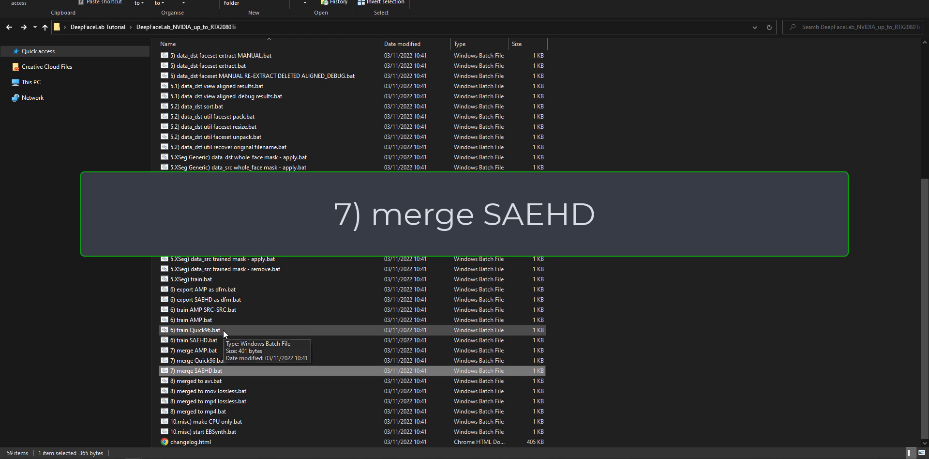
{"action": "left_click", "coordinate": [235, 360]}
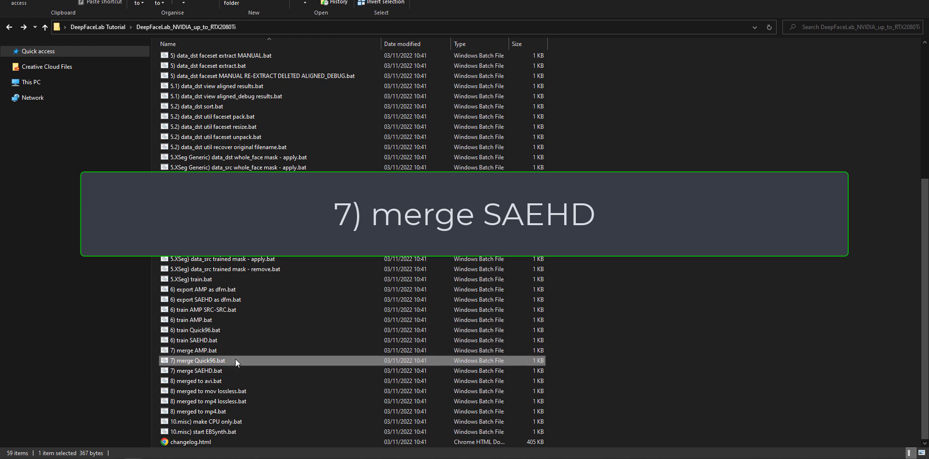
{"action": "left_click", "coordinate": [226, 371]}
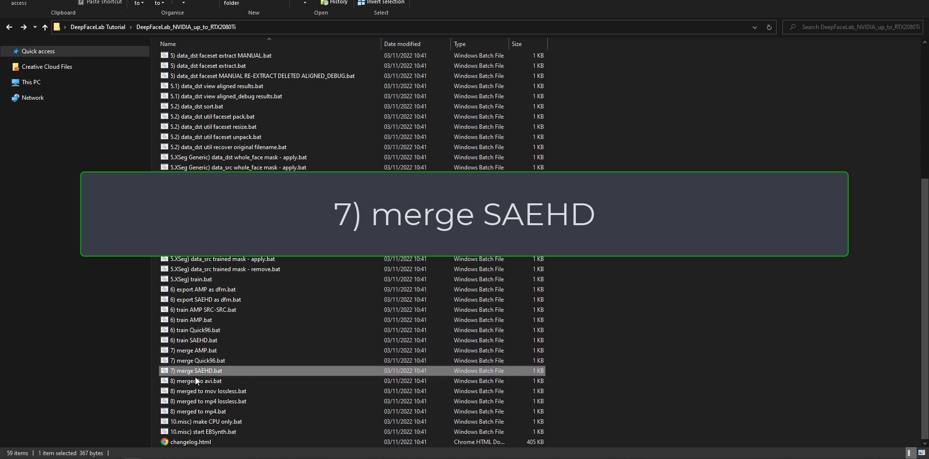
{"action": "double_click", "coordinate": [226, 371]}
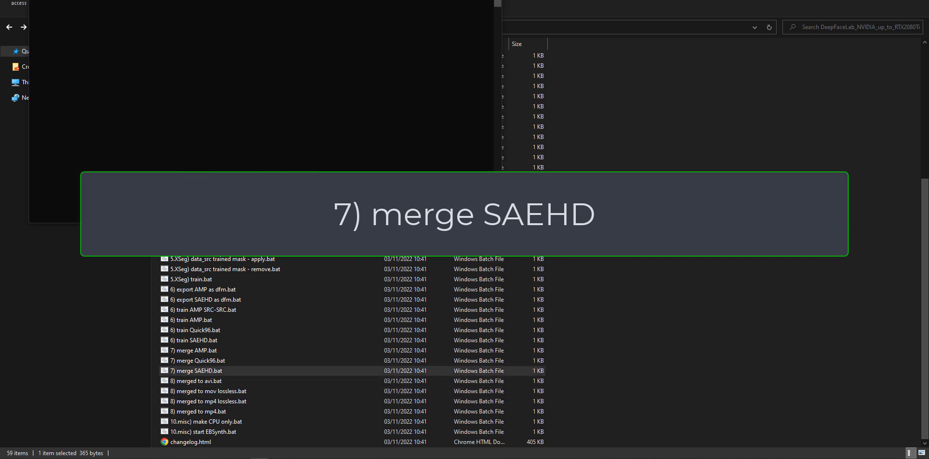
{"action": "left_click_drag", "start_coordinate": [444, 112], "coordinate": [437, 117]}
{"action": "mouse_move", "coordinate": [594, 116]}
{"action": "left_mouse_down"}
{"action": "mouse_move", "coordinate": [611, 115]}
{"action": "mouse_move", "coordinate": [598, 117]}
{"action": "left_mouse_up"}
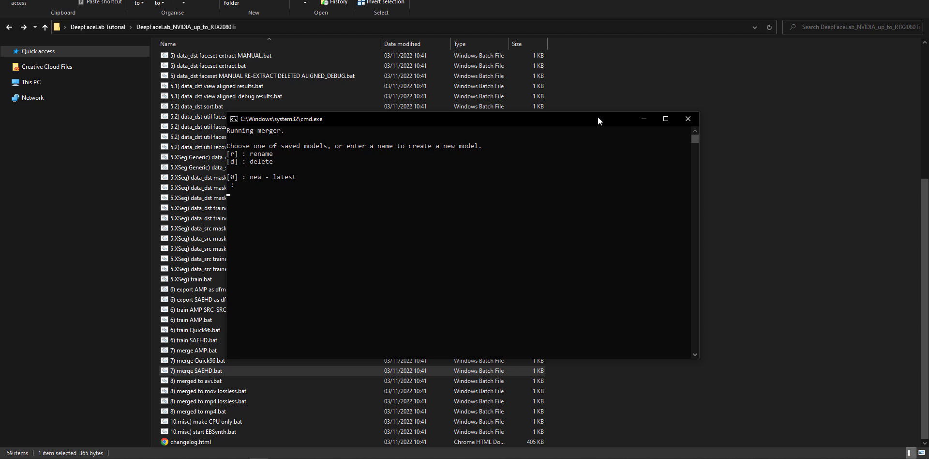
- Load saved model 0 (new), enable the interactive merger and accept the default of 12 workers
{"action": "type", "text": "0"}
{"action": "key", "text": "Return"}
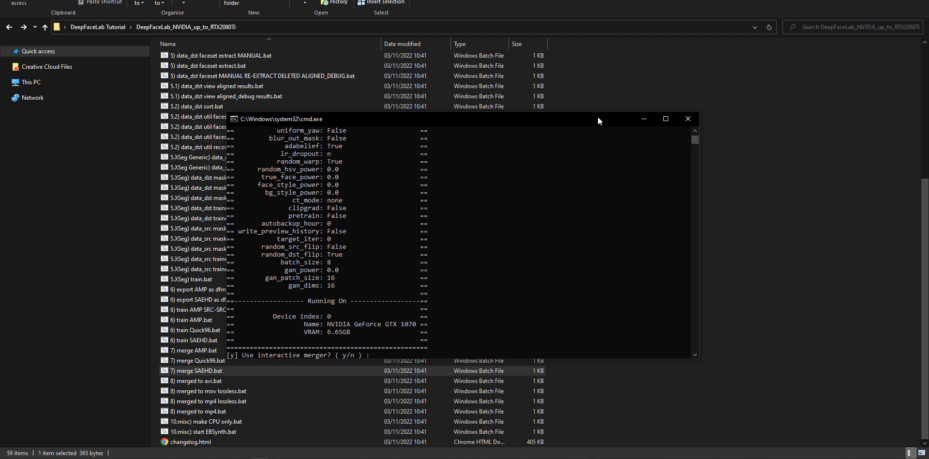
{"action": "type", "text": "y"}
{"action": "key", "text": "Return"}
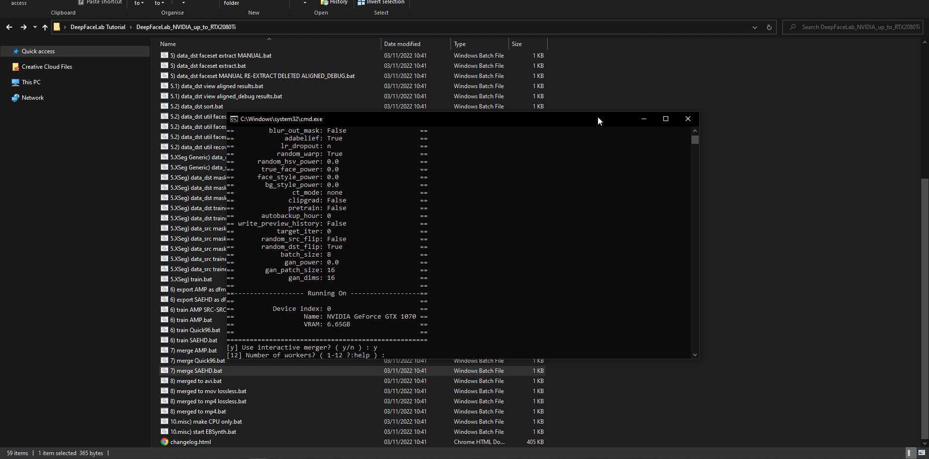
{"action": "key", "text": "Return"}
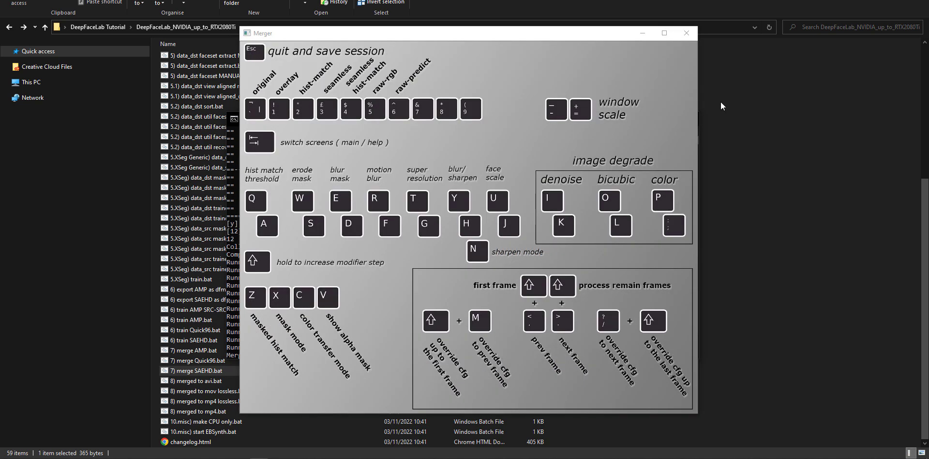
- Examine the Merger's keyboard help screen and compare it with the main preview of the first merged frame
{"action": "left_click_drag", "start_coordinate": [481, 38], "coordinate": [457, 16]}
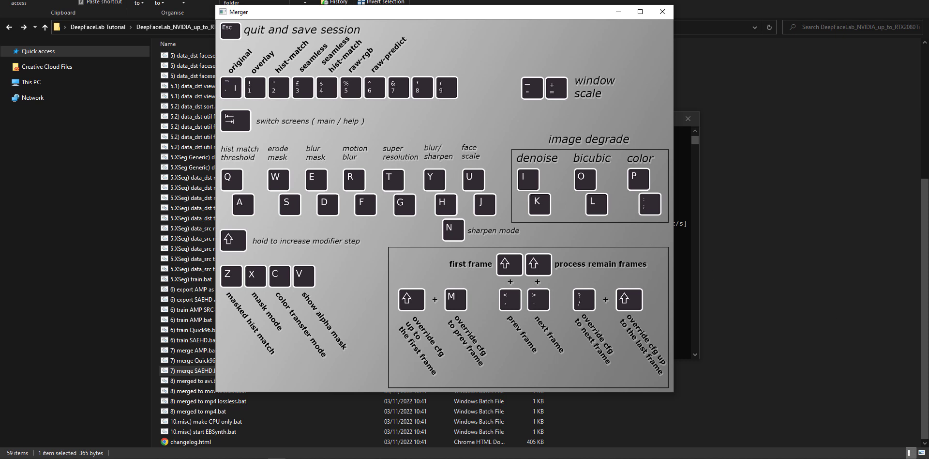
{"action": "left_click_drag", "start_coordinate": [500, 10], "coordinate": [509, 17]}
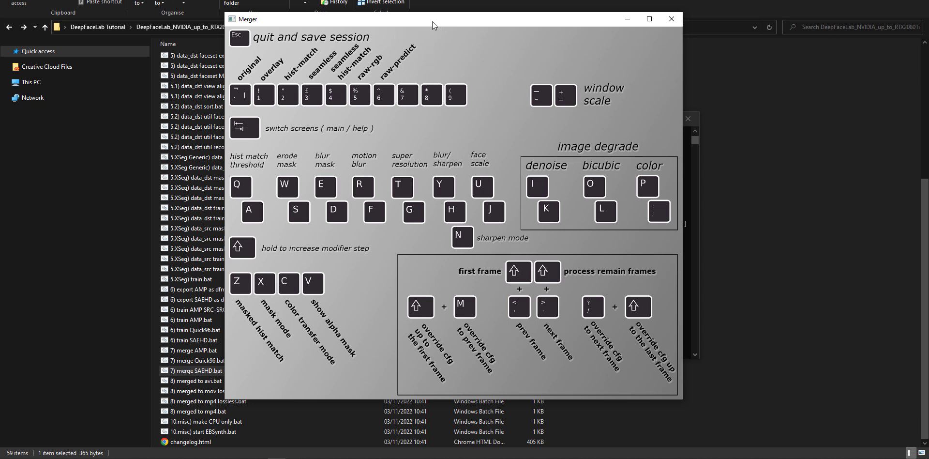
{"action": "key", "text": "Tab"}
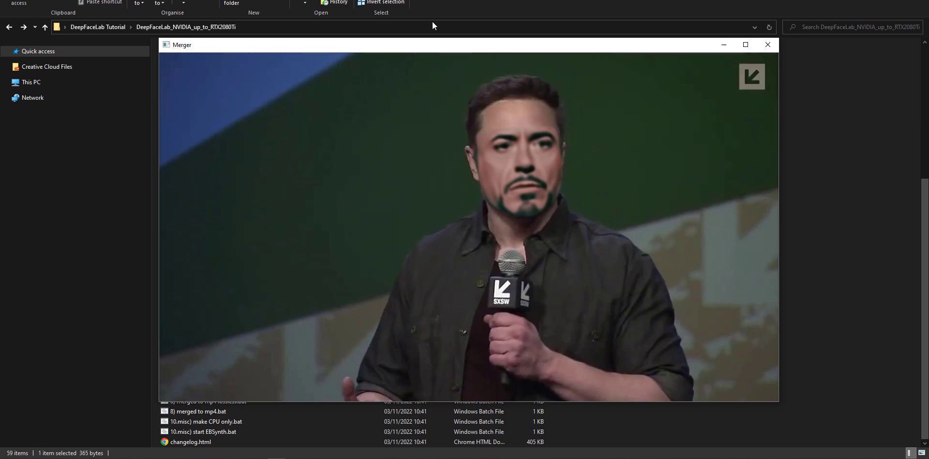
{"action": "left_click_drag", "start_coordinate": [500, 39], "coordinate": [487, 7]}
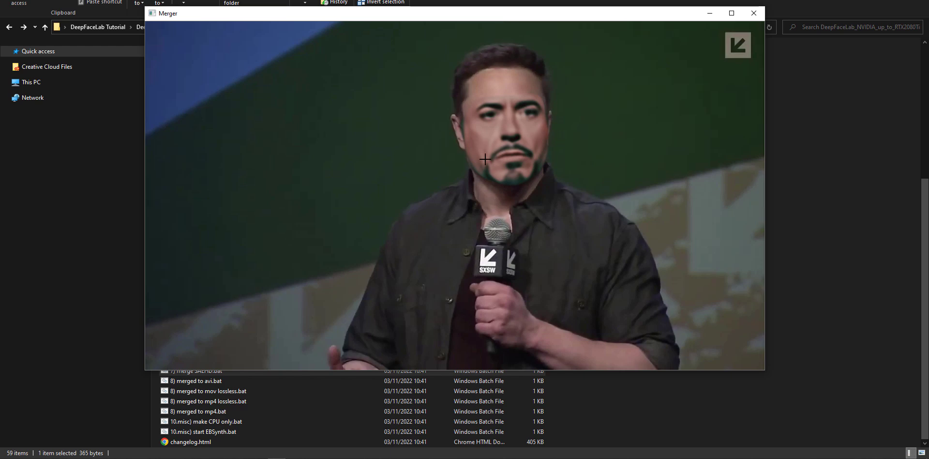
{"action": "key", "text": "Tab"}
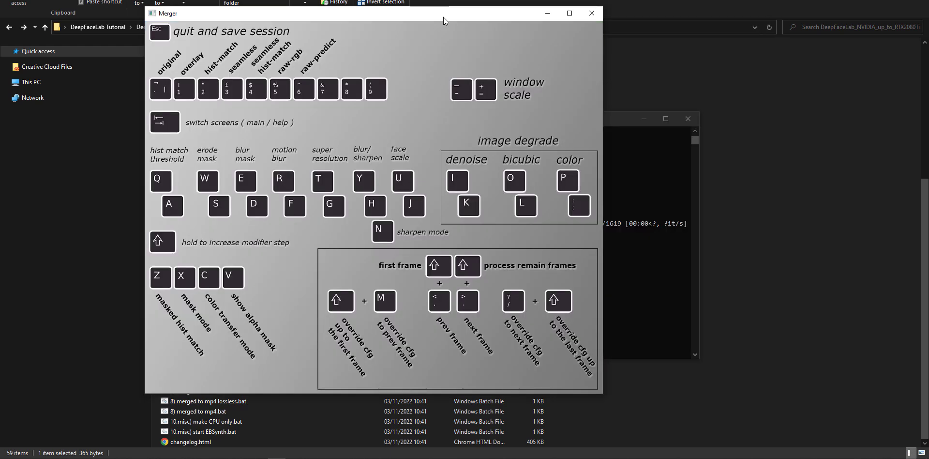
{"action": "left_click_drag", "start_coordinate": [443, 17], "coordinate": [554, 13]}
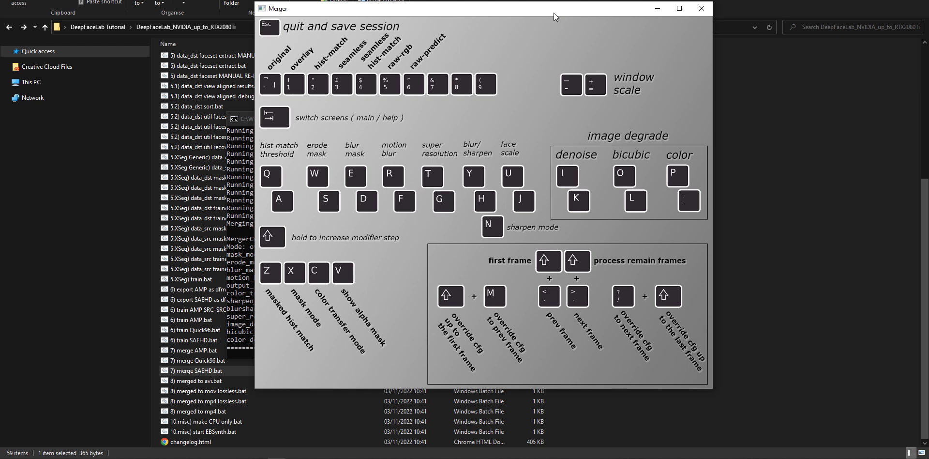
{"action": "left_click_drag", "start_coordinate": [554, 13], "coordinate": [545, 17]}
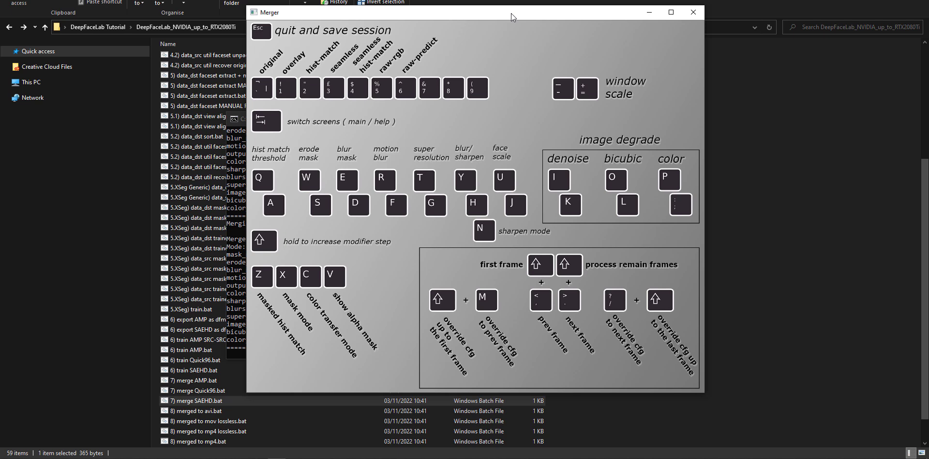
{"action": "key", "text": "Tab"}
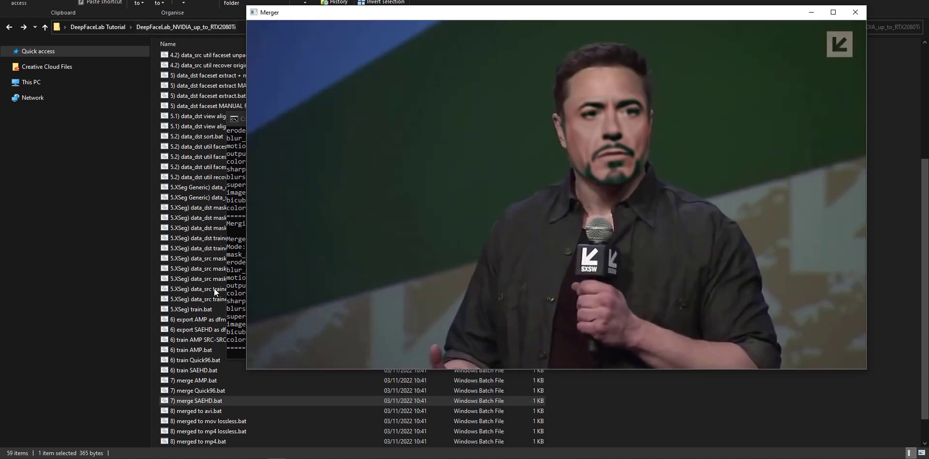
{"action": "left_click_drag", "start_coordinate": [570, 23], "coordinate": [516, 31]}
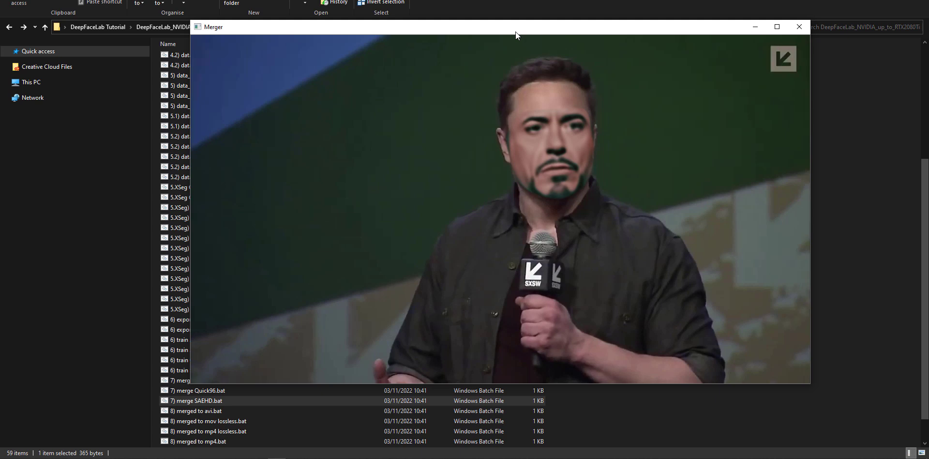
{"action": "key", "text": "Tab"}
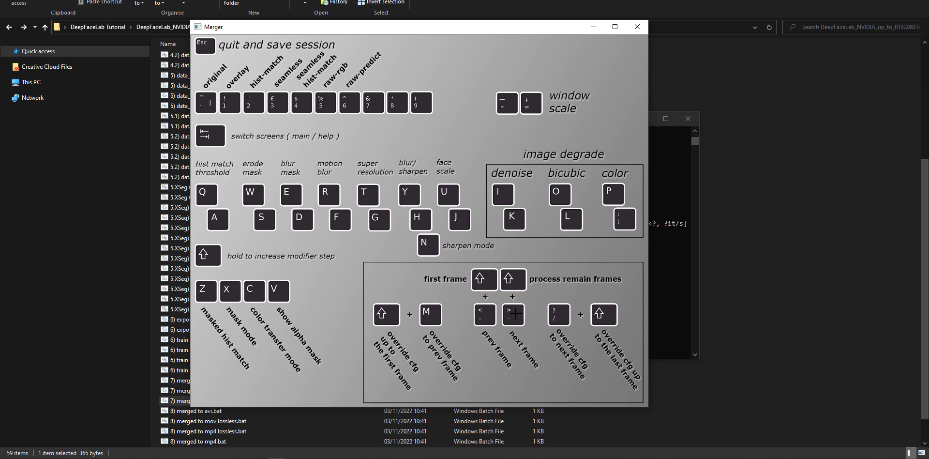
{"action": "key", "text": "Tab"}
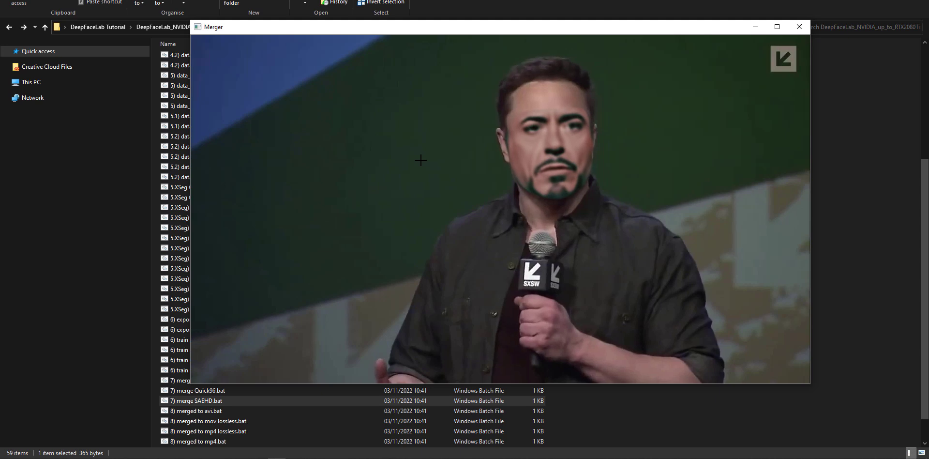
{"action": "key", "text": "Tab"}
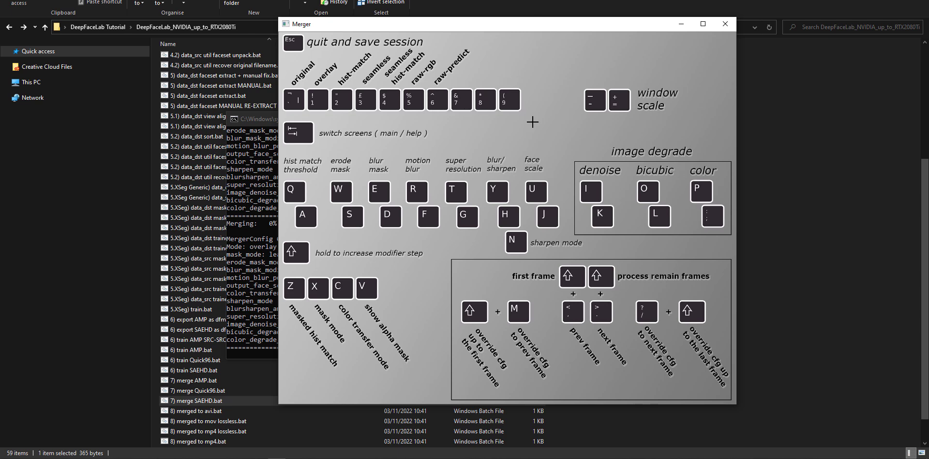
{"action": "key", "text": "Tab"}
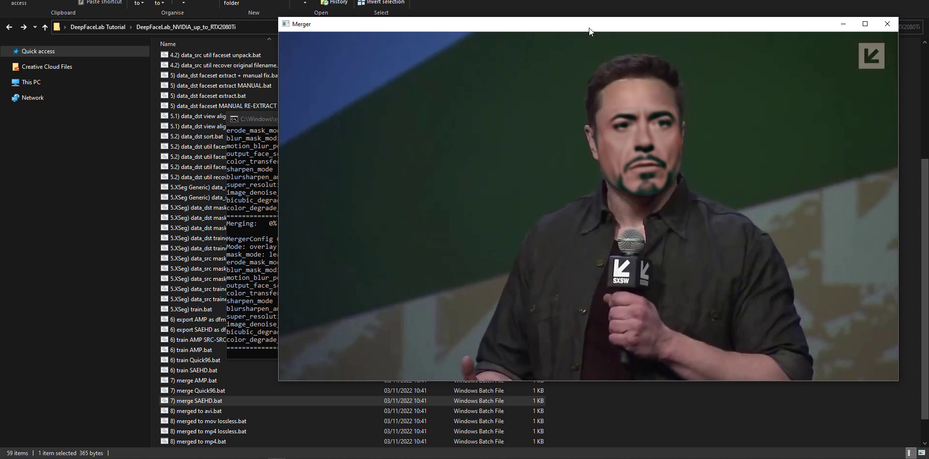
- Arrange the console and Merger windows so the merge settings are readable beside the preview, and recheck the help screen
{"action": "mouse_move", "coordinate": [590, 27]}
{"action": "left_mouse_down"}
{"action": "mouse_move", "coordinate": [573, 28]}
{"action": "mouse_move", "coordinate": [585, 25]}
{"action": "left_mouse_up"}
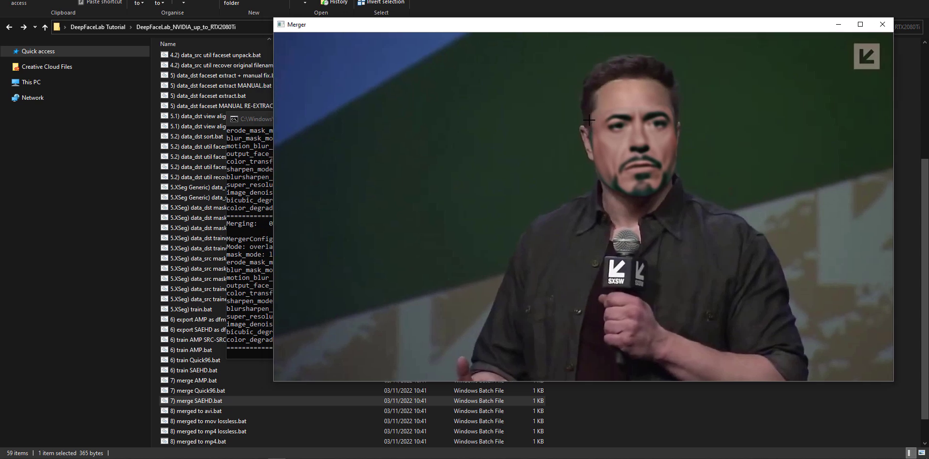
{"action": "left_click_drag", "start_coordinate": [551, 32], "coordinate": [583, 31]}
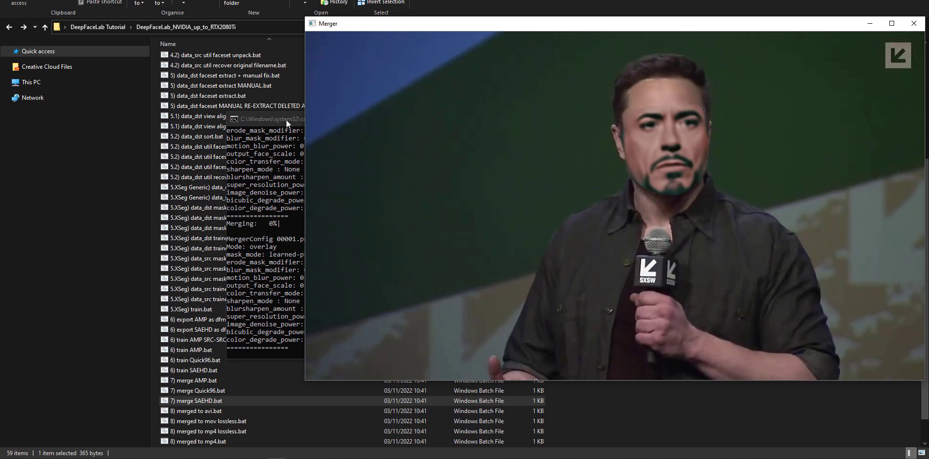
{"action": "left_click_drag", "start_coordinate": [286, 120], "coordinate": [173, 114]}
{"action": "left_click_drag", "start_coordinate": [509, 28], "coordinate": [463, 36]}
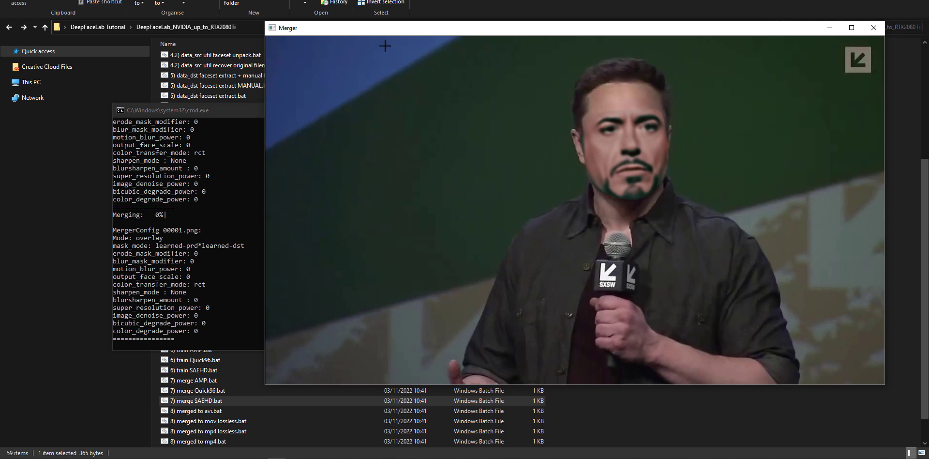
{"action": "left_click_drag", "start_coordinate": [445, 31], "coordinate": [469, 31]}
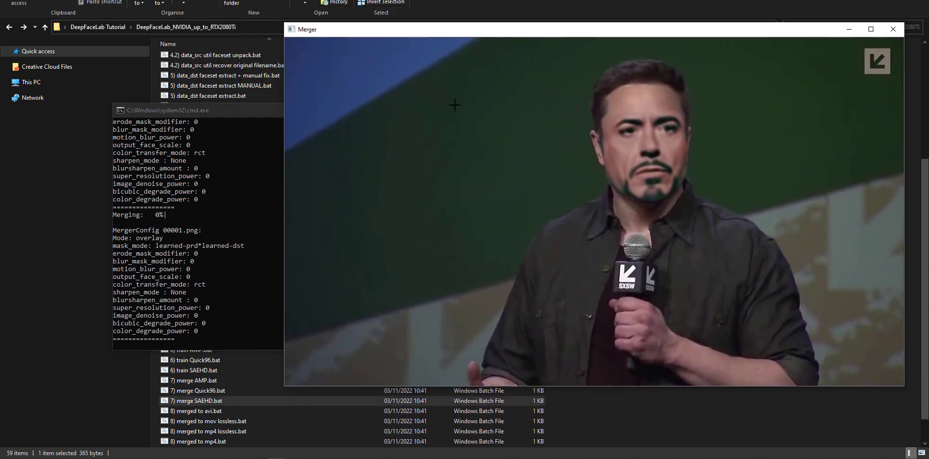
{"action": "key", "text": "Tab"}
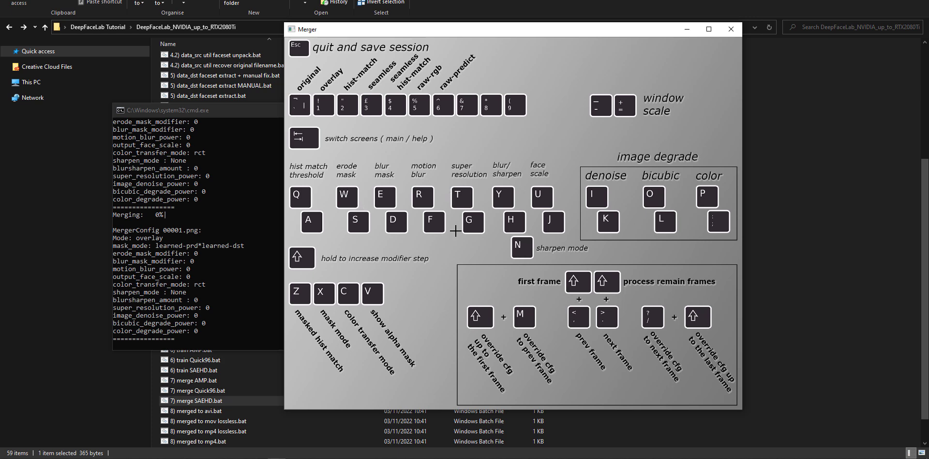
{"action": "key", "text": "Tab"}
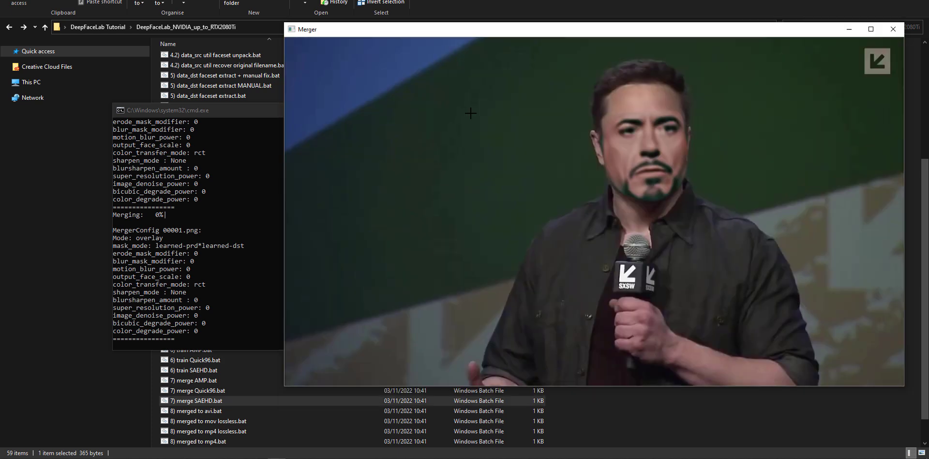
- Set the erode mask modifier of frame 00001.png to 20, trying lower and higher values on the preview
{"action": "left_click_drag", "start_coordinate": [498, 31], "coordinate": [493, 31]}
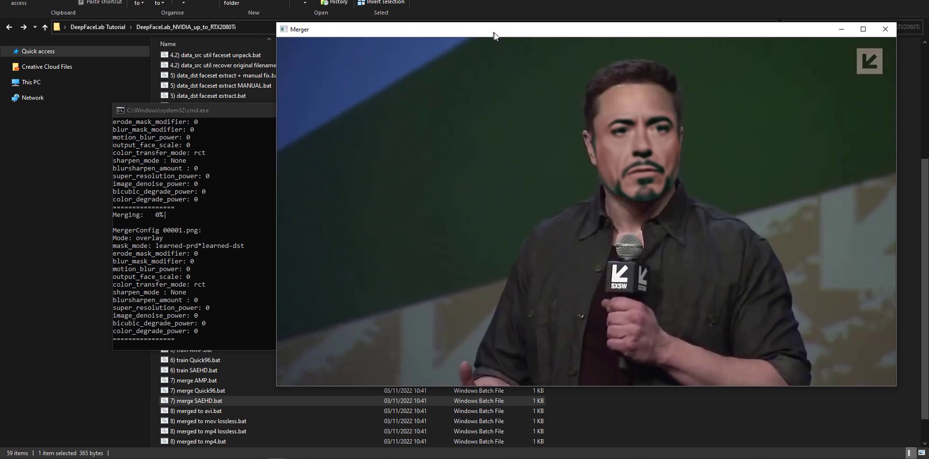
{"action": "key", "text": "w"}
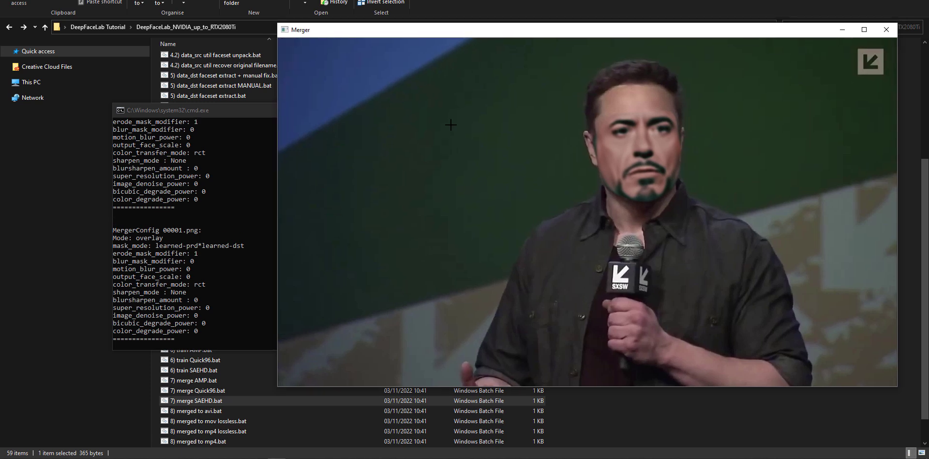
{"action": "key", "text": "w"}
{"action": "key", "text": "w"}
{"action": "key", "text": "w"}
{"action": "key", "text": "w"}
{"action": "key", "text": "w"}
{"action": "key", "text": "w"}
{"action": "key", "text": "w"}
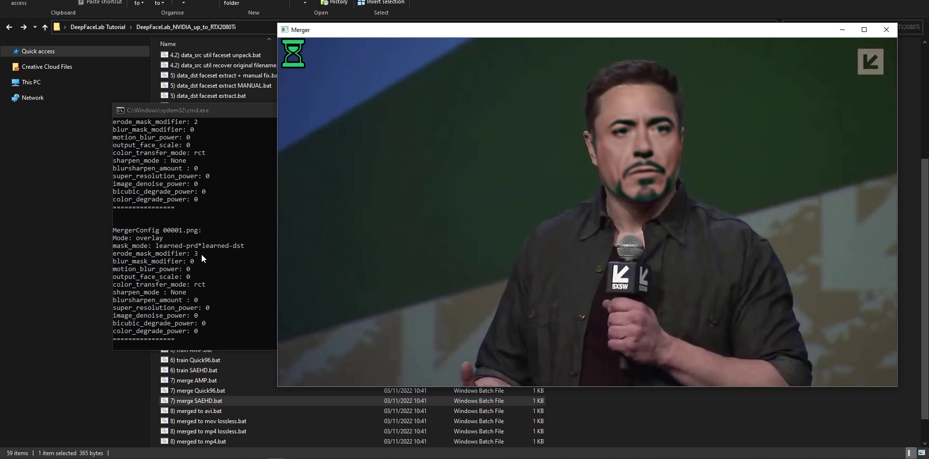
{"action": "key", "text": "w"}
{"action": "key", "text": "w"}
{"action": "key", "text": "w"}
{"action": "key", "text": "w"}
{"action": "key", "text": "w"}
{"action": "key", "text": "w"}
{"action": "key", "text": "w"}
{"action": "key", "text": "w"}
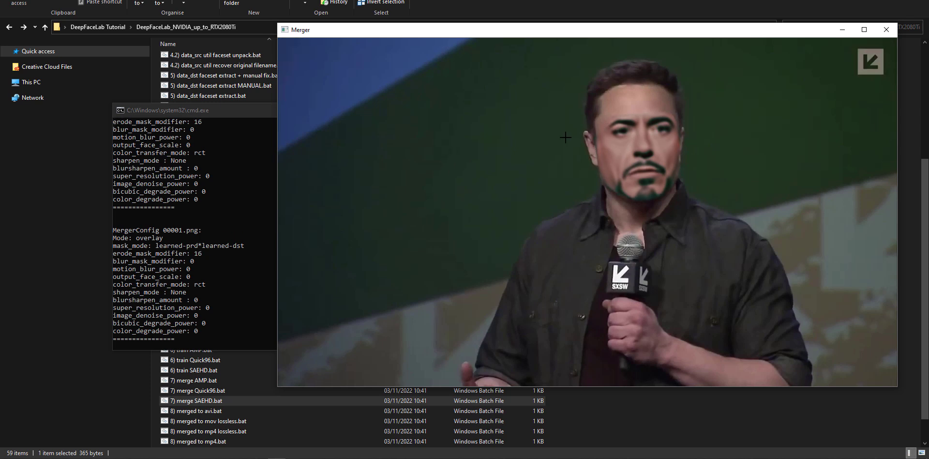
{"action": "key", "text": "s"}
{"action": "key", "text": "s"}
{"action": "key", "text": "s"}
{"action": "key", "text": "s"}
{"action": "key", "text": "s"}
{"action": "key", "text": "s"}
{"action": "key", "text": "w"}
{"action": "key", "text": "w"}
{"action": "key", "text": "w"}
{"action": "key", "text": "w"}
{"action": "key", "text": "w"}
{"action": "key", "text": "w"}
{"action": "key", "text": "w"}
{"action": "key", "text": "w"}
{"action": "key", "text": "w"}
{"action": "key", "text": "Tab"}
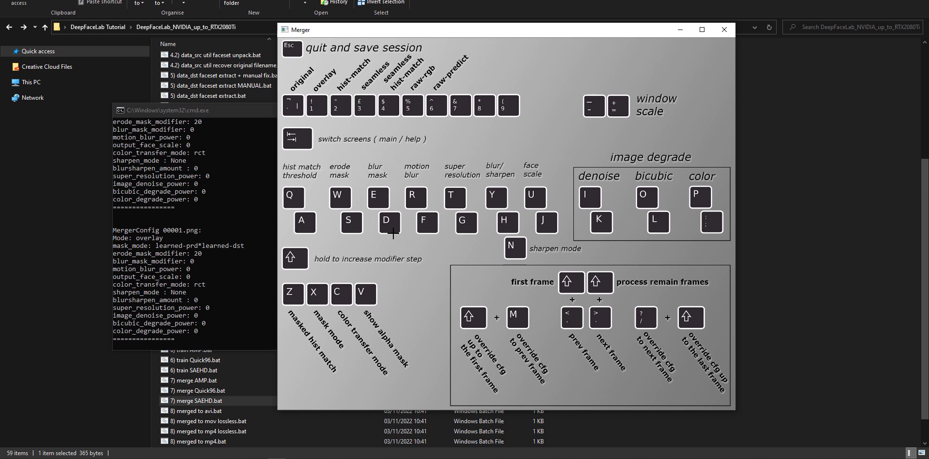
{"action": "key", "text": "Tab"}
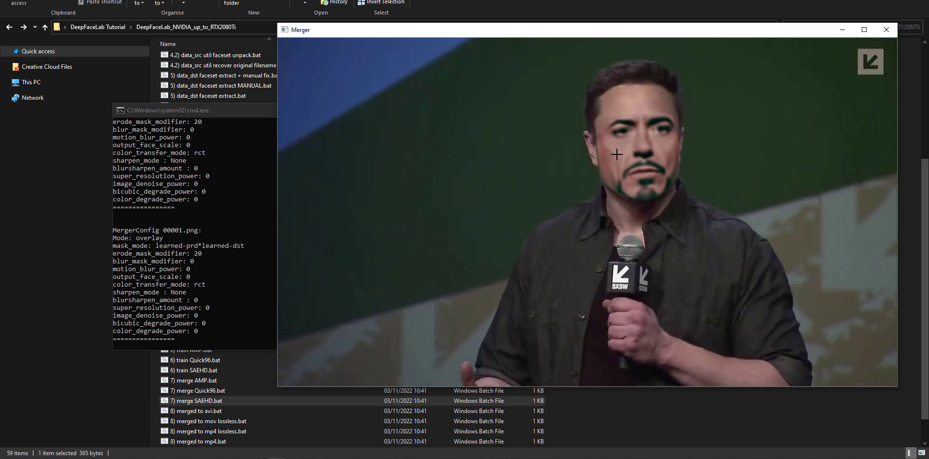
- Raise the blur mask modifier of frame 00001.png to 100, keeping the merge settings readable beside the preview
{"action": "mouse_move", "coordinate": [620, 33]}
{"action": "left_mouse_down"}
{"action": "mouse_move", "coordinate": [629, 30]}
{"action": "mouse_move", "coordinate": [612, 25]}
{"action": "left_mouse_up"}
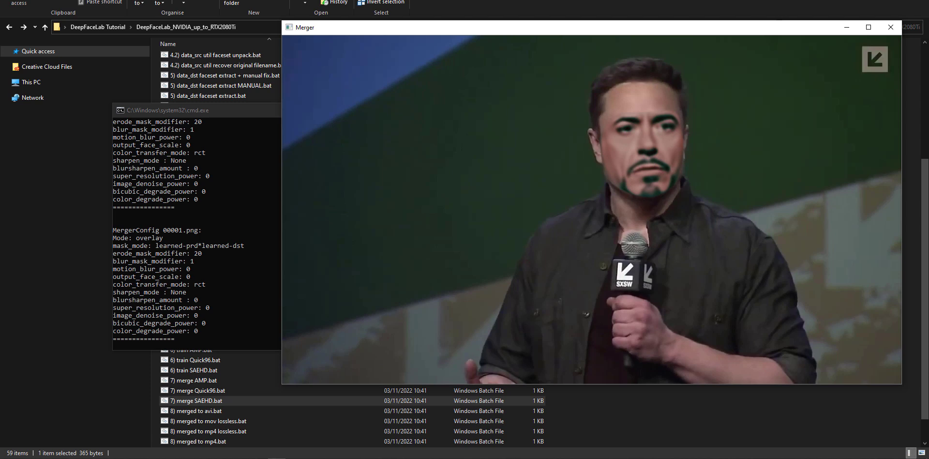
{"action": "left_click", "coordinate": [168, 458]}
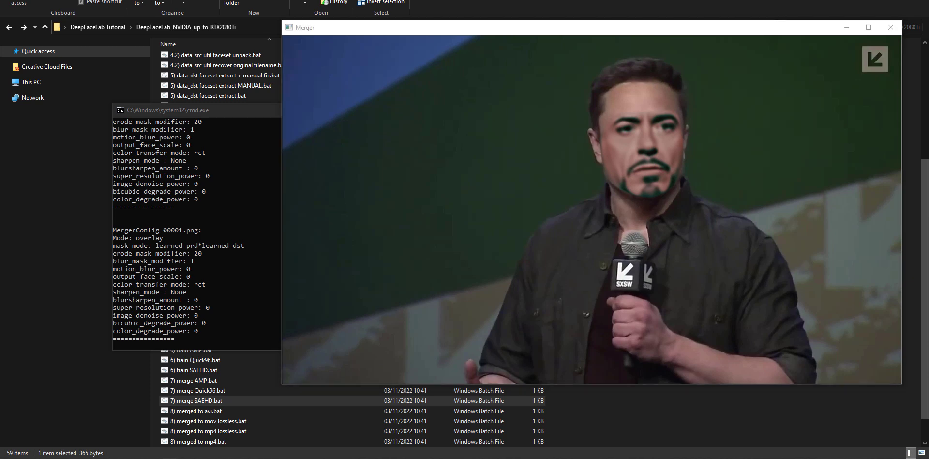
{"action": "left_click", "coordinate": [277, 458]}
{"action": "key", "text": "e"}
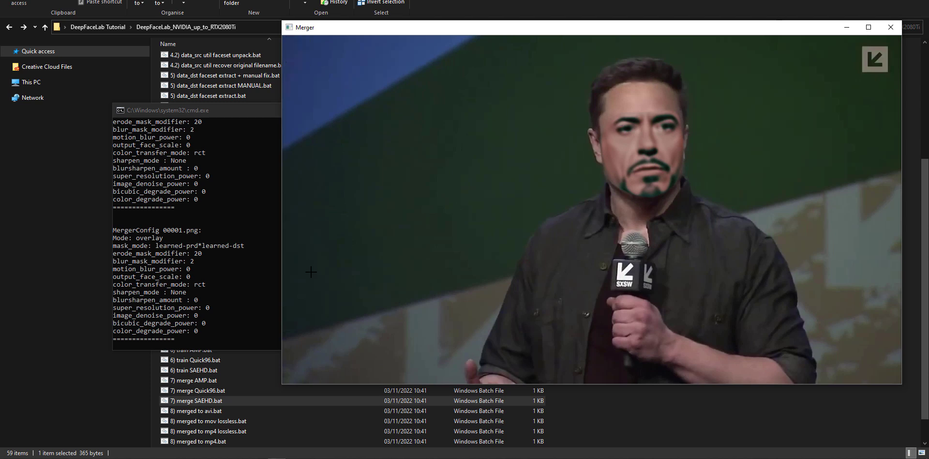
{"action": "key", "text": "e"}
{"action": "key", "text": "e"}
{"action": "key", "text": "e"}
{"action": "key", "text": "e"}
{"action": "key", "text": "e"}
{"action": "key", "text": "e"}
{"action": "key", "text": "e"}
{"action": "key", "text": "e"}
{"action": "key", "text": "e"}
{"action": "key", "text": "e"}
{"action": "key", "text": "e"}
{"action": "key", "text": "e"}
{"action": "key", "text": "e"}
{"action": "key", "text": "e"}
{"action": "key", "text": "e"}
{"action": "key", "text": "e"}
{"action": "key", "text": "e"}
{"action": "key", "text": "e"}
{"action": "key", "text": "e"}
{"action": "key", "text": "e"}
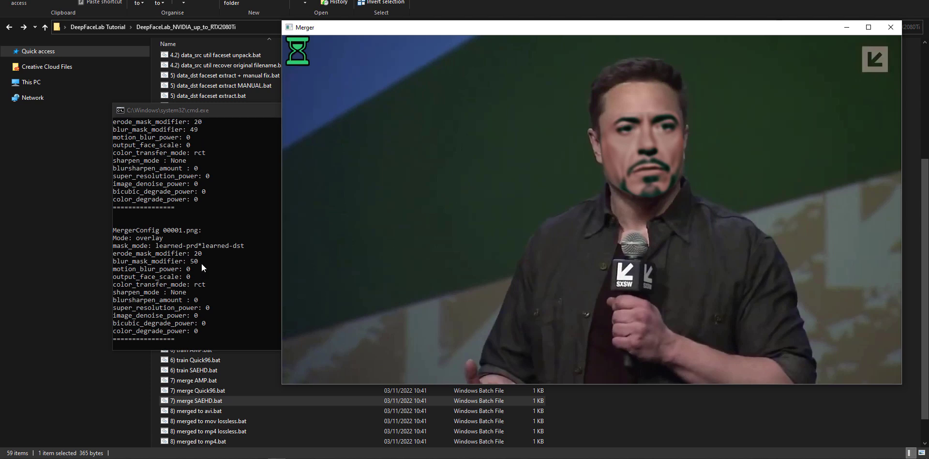
{"action": "key", "text": "e"}
{"action": "key", "text": "e"}
{"action": "key", "text": "e"}
{"action": "key", "text": "e"}
{"action": "key", "text": "e"}
{"action": "key", "text": "e"}
{"action": "key", "text": "e"}
{"action": "key", "text": "e"}
{"action": "key", "text": "e"}
{"action": "key", "text": "e"}
{"action": "key", "text": "e"}
{"action": "key", "text": "e"}
{"action": "key", "text": "e"}
{"action": "key", "text": "e"}
{"action": "key", "text": "e"}
{"action": "key", "text": "e"}
{"action": "key", "text": "e"}
{"action": "key", "text": "e"}
{"action": "key", "text": "e"}
{"action": "key", "text": "e"}
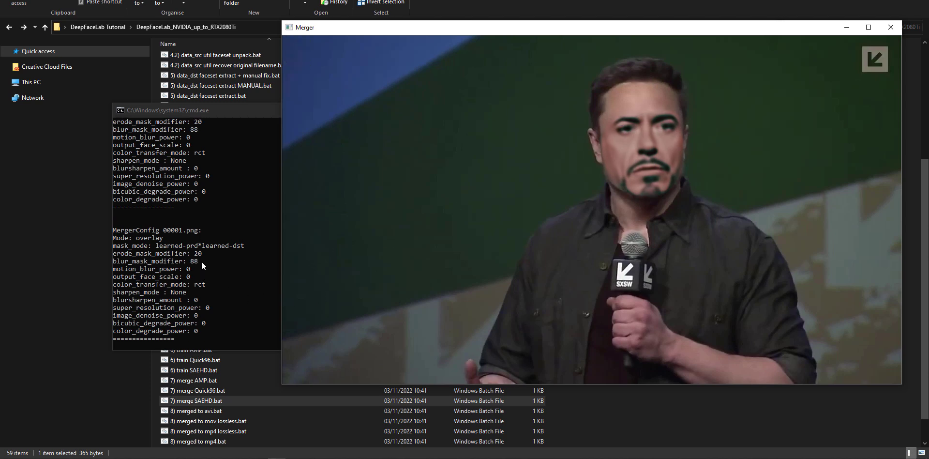
{"action": "key", "text": "e"}
{"action": "key", "text": "e"}
{"action": "key", "text": "e"}
{"action": "key", "text": "e"}
{"action": "key", "text": "e"}
{"action": "key", "text": "e"}
{"action": "key", "text": "e"}
{"action": "key", "text": "e"}
{"action": "key", "text": "e"}
{"action": "key", "text": "e"}
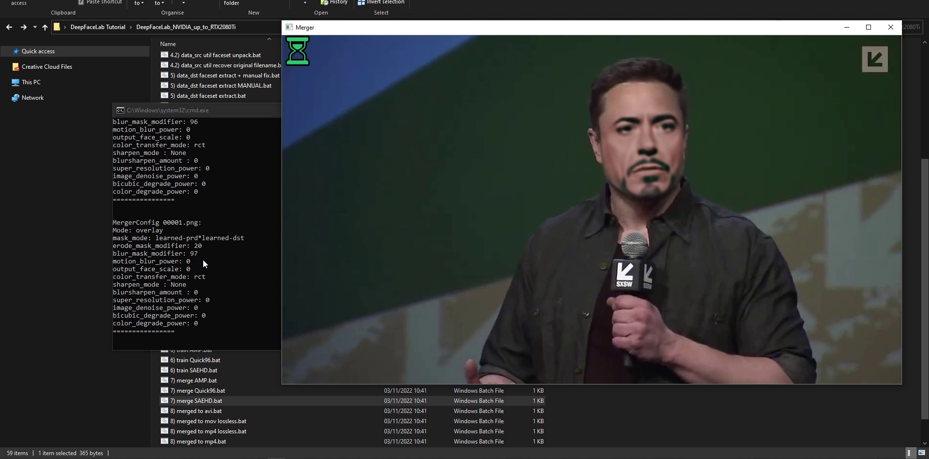
{"action": "key", "text": "e"}
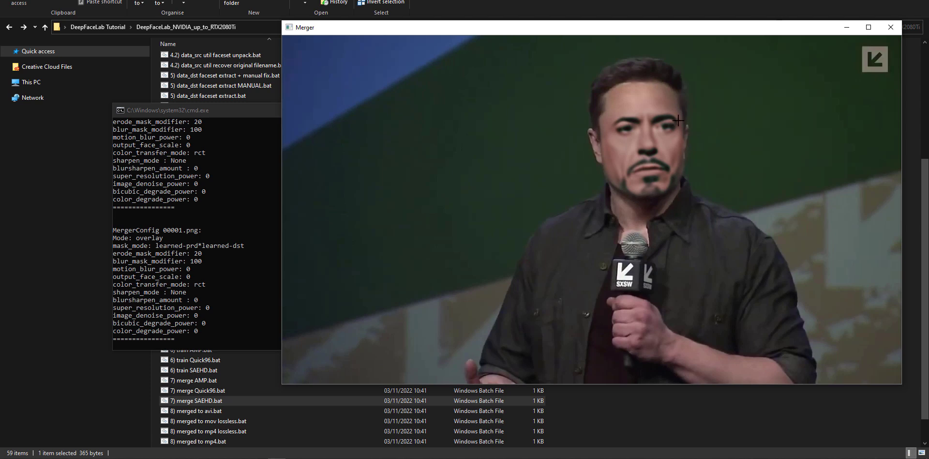
- Try a stronger blur mask modifier on frame 00001.png, raising it to about 219
{"action": "key", "text": "e"}
{"action": "key", "text": "e"}
{"action": "key", "text": "e"}
{"action": "key", "text": "e"}
{"action": "key", "text": "e"}
{"action": "key", "text": "e"}
{"action": "key", "text": "e"}
{"action": "key", "text": "e"}
{"action": "key", "text": "e"}
{"action": "key", "text": "e"}
{"action": "key", "text": "e"}
{"action": "key", "text": "e"}
{"action": "key", "text": "e"}
{"action": "key", "text": "e"}
{"action": "key", "text": "e"}
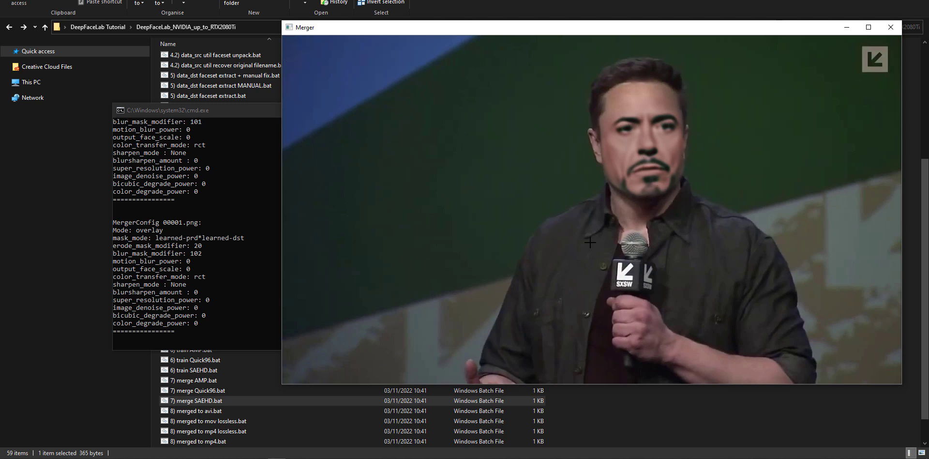
{"action": "key", "text": "e"}
{"action": "key", "text": "e"}
{"action": "key", "text": "e"}
{"action": "key", "text": "e"}
{"action": "key", "text": "e"}
{"action": "key", "text": "e"}
{"action": "key", "text": "e"}
{"action": "key", "text": "e"}
{"action": "key", "text": "e"}
{"action": "key", "text": "e"}
{"action": "key", "text": "e"}
{"action": "key", "text": "e"}
{"action": "key", "text": "e"}
{"action": "key", "text": "e"}
{"action": "key", "text": "e"}
{"action": "key", "text": "e"}
{"action": "key", "text": "e"}
{"action": "key", "text": "e"}
{"action": "key", "text": "e"}
{"action": "key", "text": "e"}
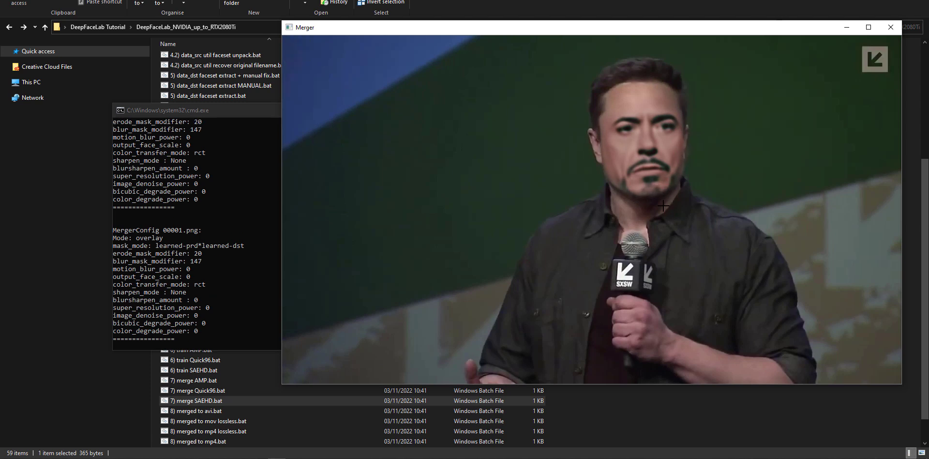
{"action": "key", "text": "e"}
{"action": "key", "text": "e"}
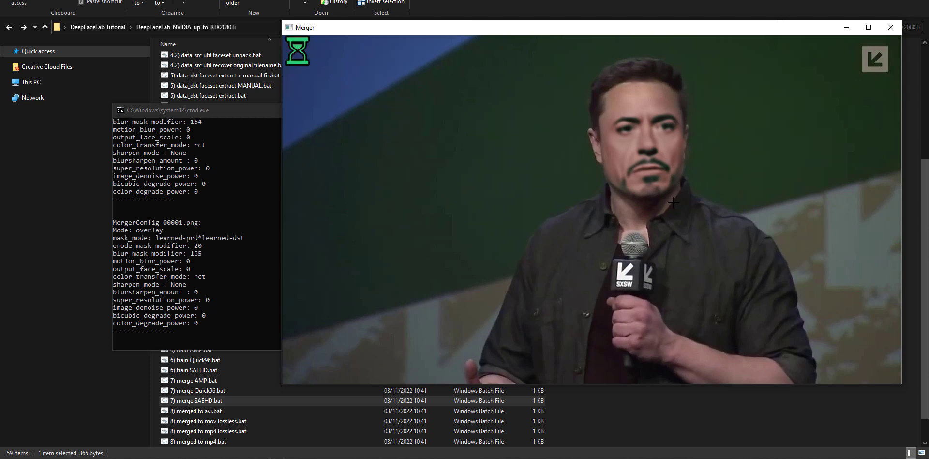
{"action": "key", "text": "e"}
{"action": "key", "text": "e"}
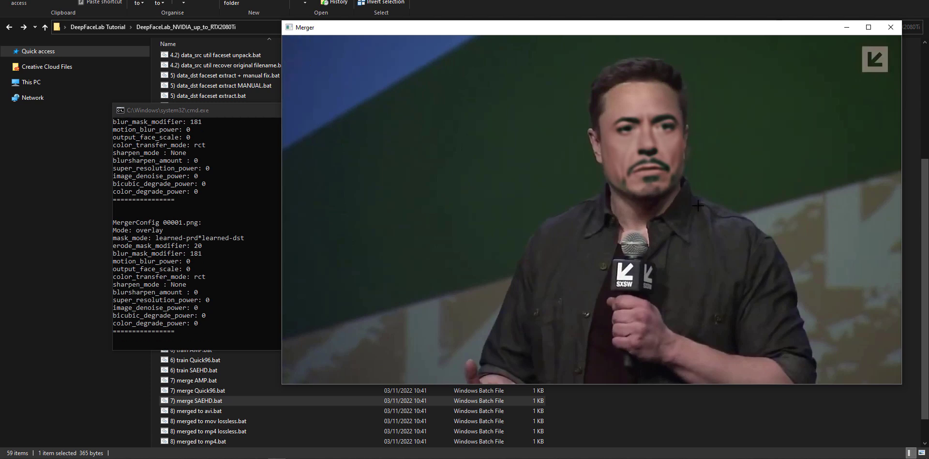
{"action": "key", "text": "e"}
{"action": "key", "text": "e"}
{"action": "key", "text": "e"}
{"action": "key", "text": "e"}
{"action": "key", "text": "e"}
{"action": "key", "text": "e"}
{"action": "key", "text": "e"}
{"action": "key", "text": "e"}
{"action": "key", "text": "e"}
{"action": "key", "text": "e"}
{"action": "key", "text": "e"}
{"action": "key", "text": "e"}
{"action": "key", "text": "e"}
{"action": "key", "text": "e"}
{"action": "key", "text": "e"}
{"action": "key", "text": "e"}
{"action": "key", "text": "e"}
{"action": "key", "text": "e"}
{"action": "key", "text": "e"}
{"action": "key", "text": "e"}
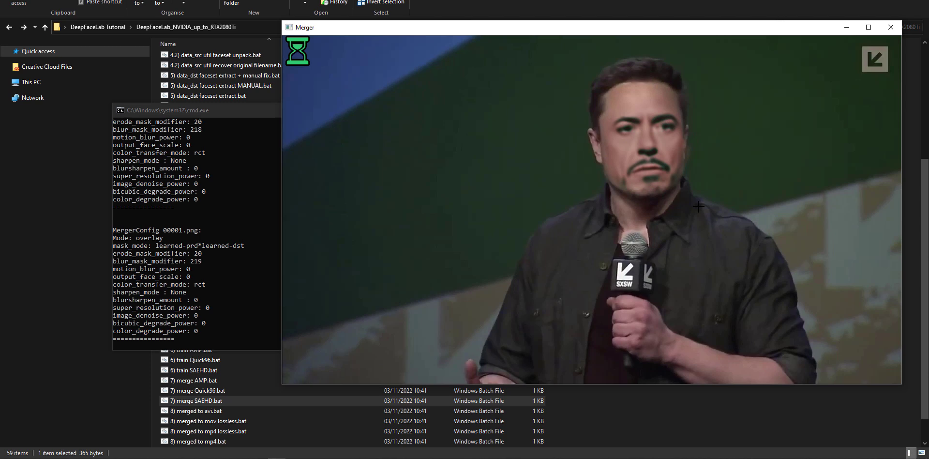
- Lower the blur mask modifier of frame 00001.png to about 69 for comparison, and return it to 100
{"action": "key", "text": "d"}
{"action": "key", "text": "d"}
{"action": "key", "text": "d"}
{"action": "key", "text": "d"}
{"action": "key", "text": "d"}
{"action": "key", "text": "d"}
{"action": "key", "text": "d"}
{"action": "key", "text": "d"}
{"action": "key", "text": "d"}
{"action": "key", "text": "d"}
{"action": "key", "text": "d"}
{"action": "key", "text": "d"}
{"action": "key", "text": "d"}
{"action": "key", "text": "d"}
{"action": "key", "text": "d"}
{"action": "key", "text": "d"}
{"action": "key", "text": "d"}
{"action": "key", "text": "d"}
{"action": "key", "text": "d"}
{"action": "key", "text": "d"}
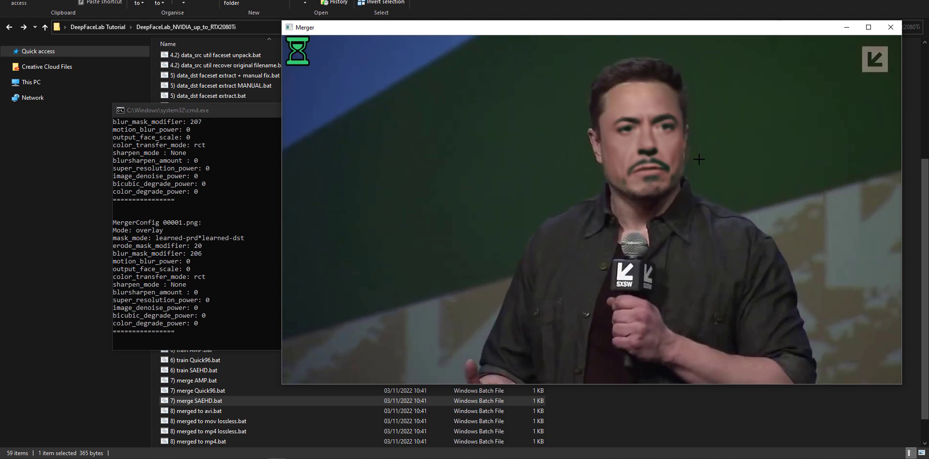
{"action": "key", "text": "d"}
{"action": "key", "text": "d"}
{"action": "key", "text": "d"}
{"action": "key", "text": "d"}
{"action": "key", "text": "d"}
{"action": "key", "text": "d"}
{"action": "key", "text": "d"}
{"action": "key", "text": "d"}
{"action": "key", "text": "d"}
{"action": "key", "text": "d"}
{"action": "key", "text": "d"}
{"action": "key", "text": "d"}
{"action": "key", "text": "d"}
{"action": "key", "text": "d"}
{"action": "key", "text": "d"}
{"action": "key", "text": "d"}
{"action": "key", "text": "d"}
{"action": "key", "text": "d"}
{"action": "key", "text": "d"}
{"action": "key", "text": "d"}
{"action": "key", "text": "d"}
{"action": "key", "text": "d"}
{"action": "key", "text": "d"}
{"action": "key", "text": "d"}
{"action": "key", "text": "d"}
{"action": "key", "text": "d"}
{"action": "key", "text": "d"}
{"action": "key", "text": "d"}
{"action": "key", "text": "d"}
{"action": "key", "text": "d"}
{"action": "key", "text": "d"}
{"action": "key", "text": "d"}
{"action": "key", "text": "d"}
{"action": "key", "text": "d"}
{"action": "key", "text": "d"}
{"action": "key", "text": "d"}
{"action": "key", "text": "d"}
{"action": "key", "text": "d"}
{"action": "key", "text": "d"}
{"action": "key", "text": "d"}
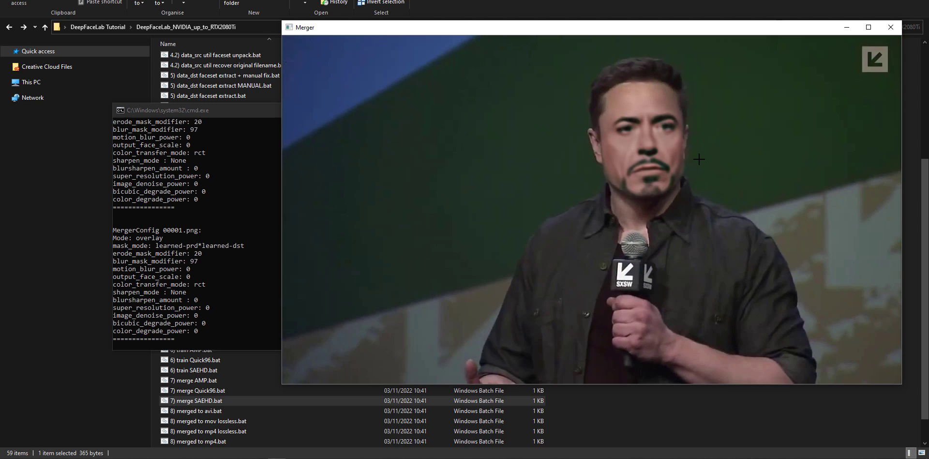
{"action": "key", "text": "d"}
{"action": "key", "text": "d"}
{"action": "key", "text": "d"}
{"action": "key", "text": "d"}
{"action": "key", "text": "d"}
{"action": "key", "text": "d"}
{"action": "key", "text": "d"}
{"action": "key", "text": "d"}
{"action": "key", "text": "d"}
{"action": "key", "text": "d"}
{"action": "key", "text": "d"}
{"action": "key", "text": "d"}
{"action": "key", "text": "d"}
{"action": "key", "text": "d"}
{"action": "key", "text": "d"}
{"action": "key", "text": "d"}
{"action": "key", "text": "d"}
{"action": "key", "text": "d"}
{"action": "key", "text": "d"}
{"action": "key", "text": "d"}
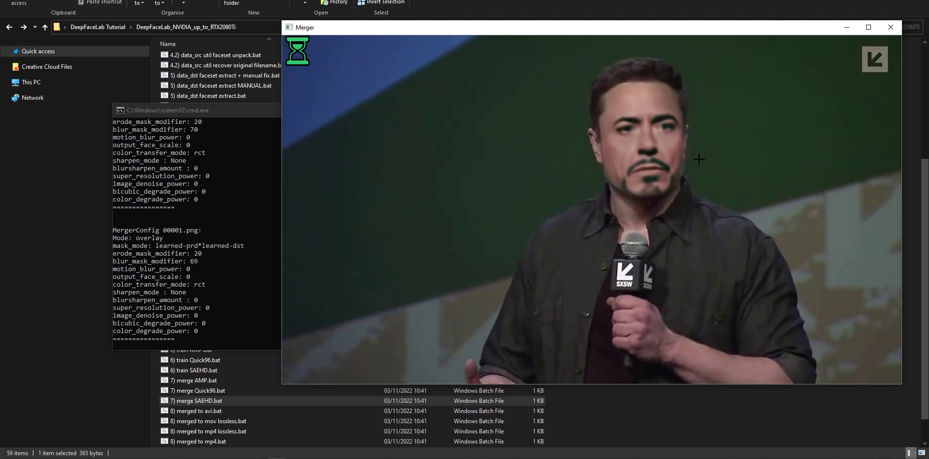
{"action": "key", "text": "e"}
{"action": "key", "text": "e"}
{"action": "key", "text": "e"}
{"action": "key", "text": "e"}
{"action": "key", "text": "e"}
{"action": "key", "text": "e"}
{"action": "key", "text": "e"}
{"action": "key", "text": "e"}
{"action": "key", "text": "e"}
{"action": "key", "text": "e"}
{"action": "key", "text": "e"}
{"action": "key", "text": "e"}
{"action": "key", "text": "e"}
{"action": "key", "text": "e"}
{"action": "key", "text": "e"}
{"action": "key", "text": "e"}
{"action": "key", "text": "e"}
{"action": "key", "text": "e"}
{"action": "key", "text": "e"}
{"action": "key", "text": "e"}
{"action": "key", "text": "e"}
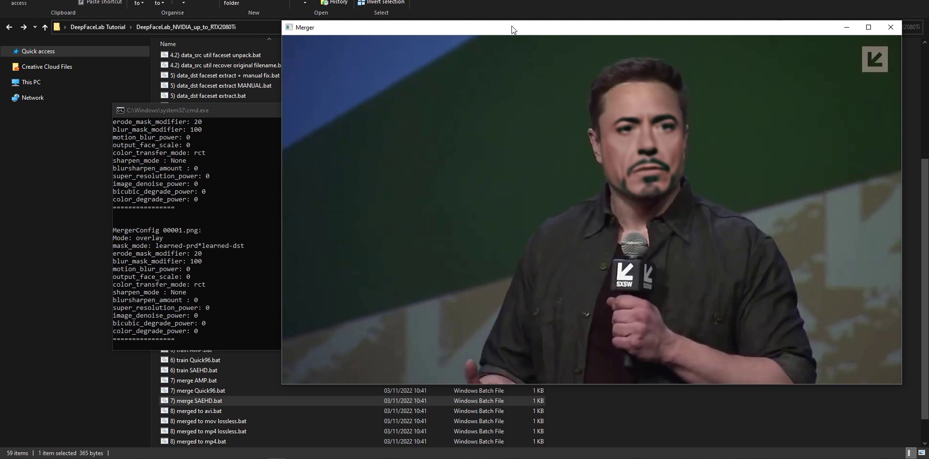
- Consult the Merger's help screen, advance to frame 00002.png and process all remaining frames with the same settings
{"action": "key", "text": "Tab"}
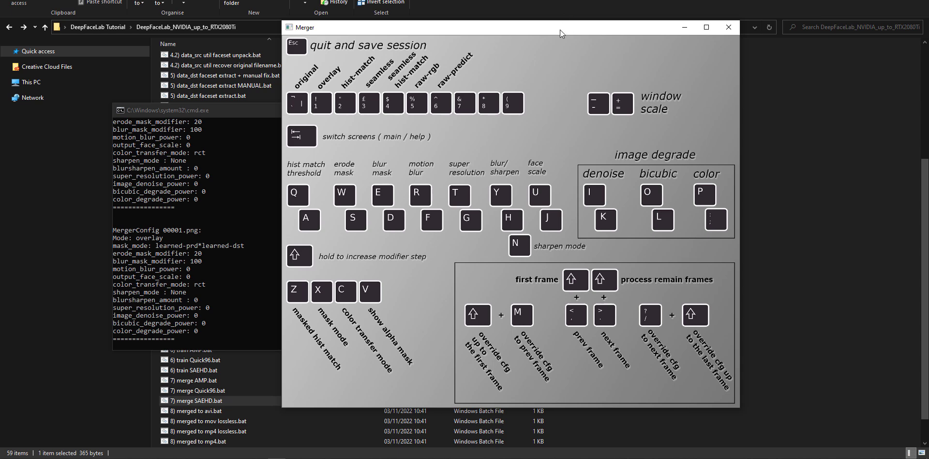
{"action": "key", "text": "Tab"}
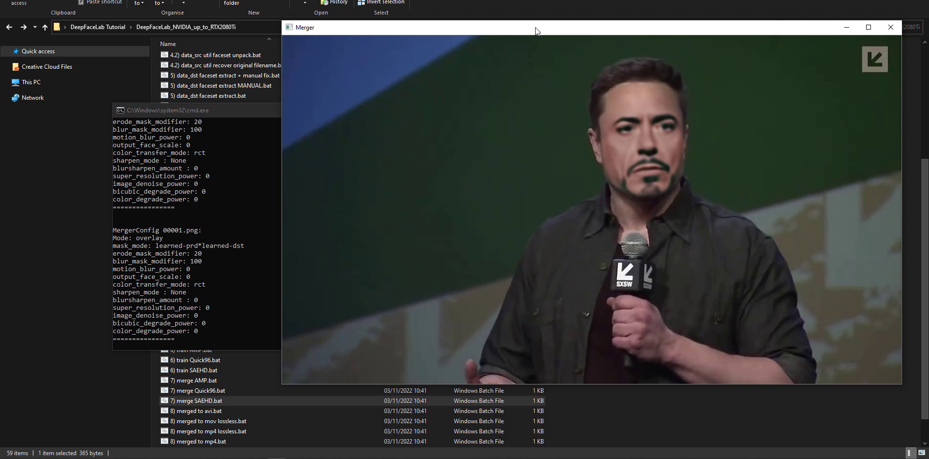
{"action": "key", "text": "period"}
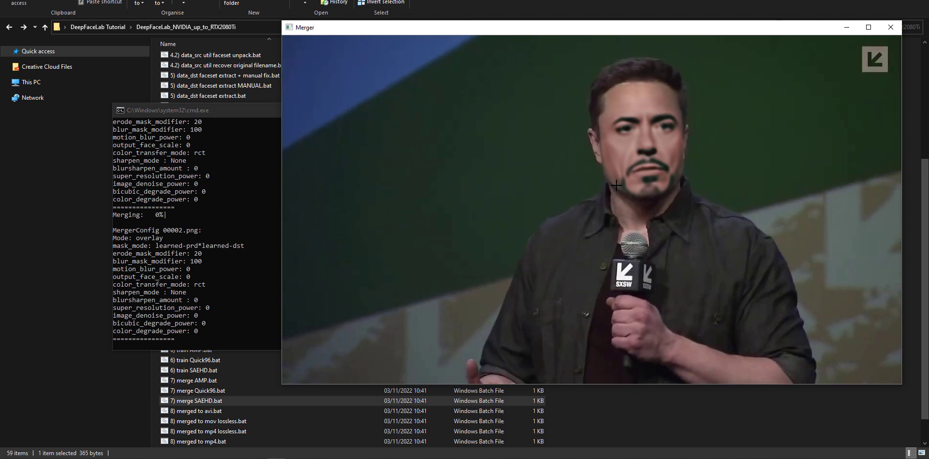
{"action": "key", "text": "Tab"}
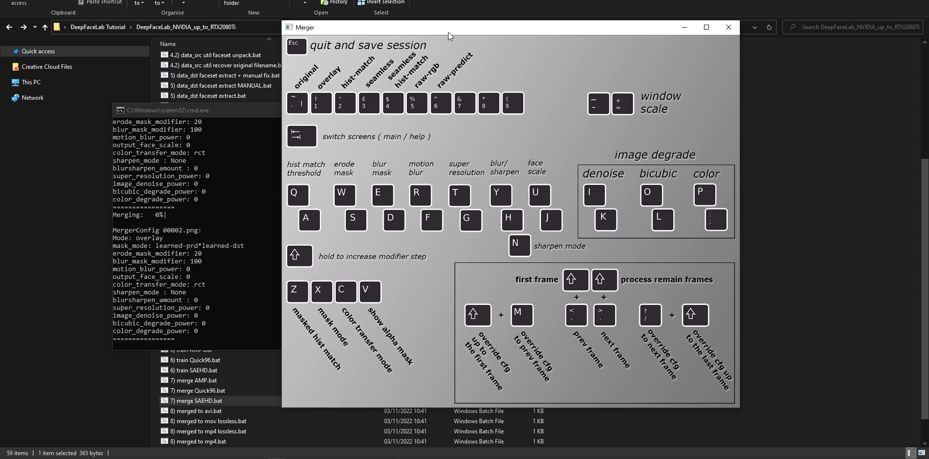
{"action": "key", "text": "Tab"}
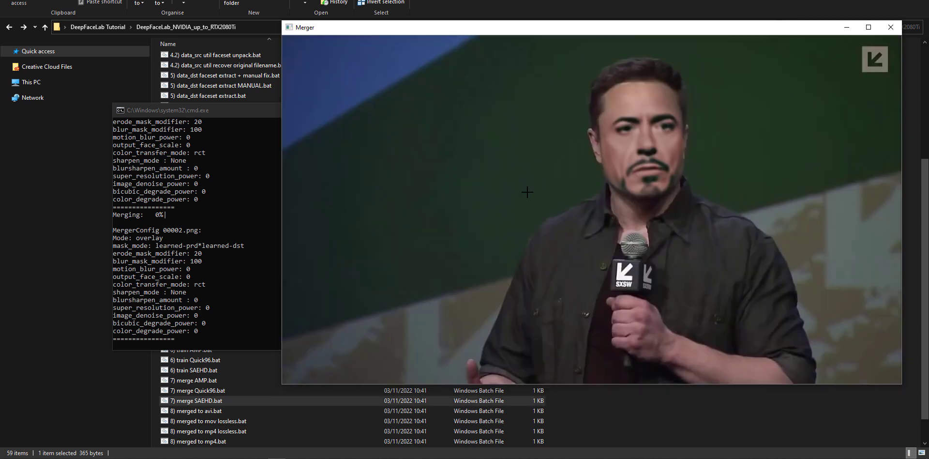
{"action": "key", "text": "shift+period"}
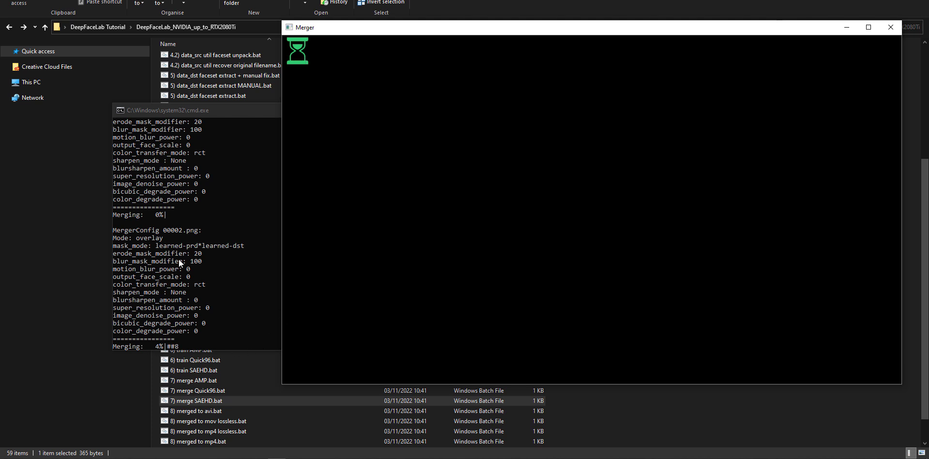
- Move the console so the merging progress is readable, and close it once all frames are merged
{"action": "left_click_drag", "start_coordinate": [211, 112], "coordinate": [181, 175]}
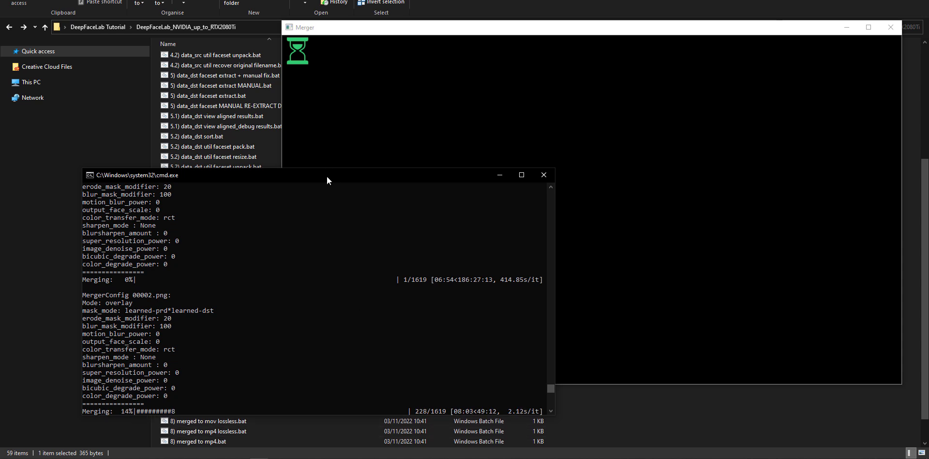
{"action": "left_click_drag", "start_coordinate": [326, 176], "coordinate": [327, 154]}
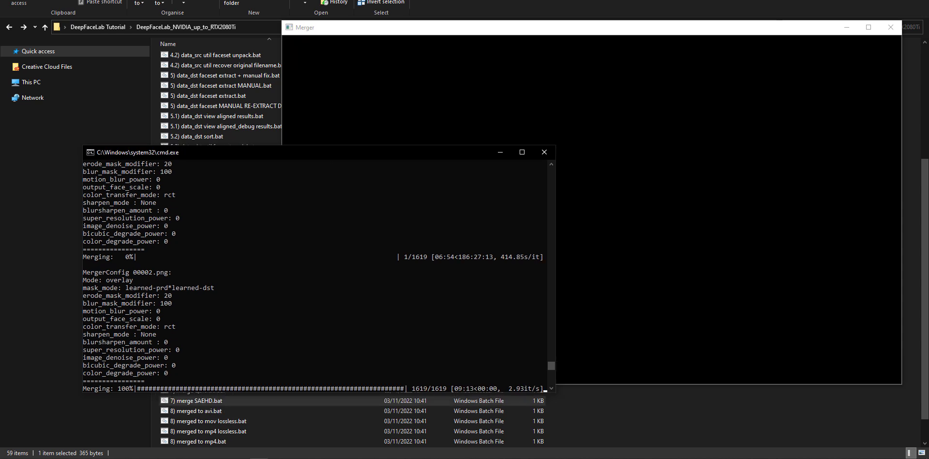
{"action": "left_click", "coordinate": [545, 152]}
{"action": "left_click", "coordinate": [564, 157]}
- Run 8) merged to mp4.bat with the default bitrate to encode the merged frames, and dismiss its console when done
{"action": "scroll", "coordinate": [619, 306], "scroll_direction": "down", "scroll_amount": 1}
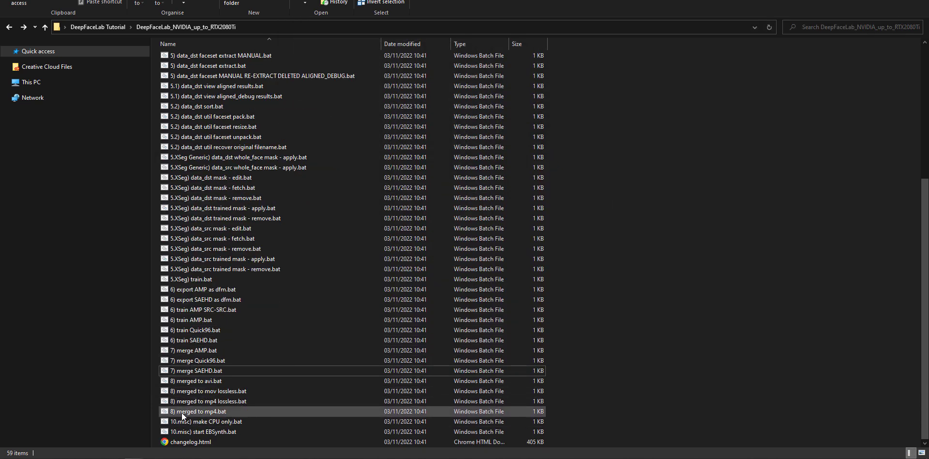
{"action": "left_click", "coordinate": [250, 412]}
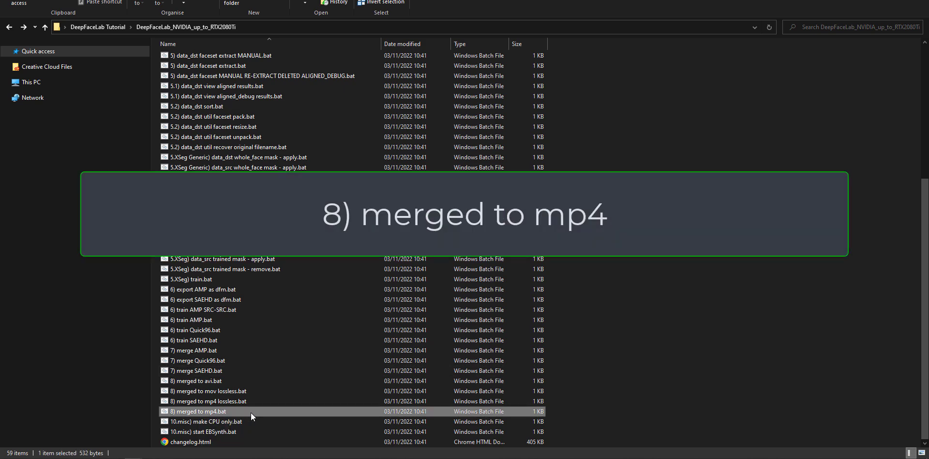
{"action": "double_click", "coordinate": [251, 412]}
{"action": "left_click_drag", "start_coordinate": [314, 10], "coordinate": [488, 129]}
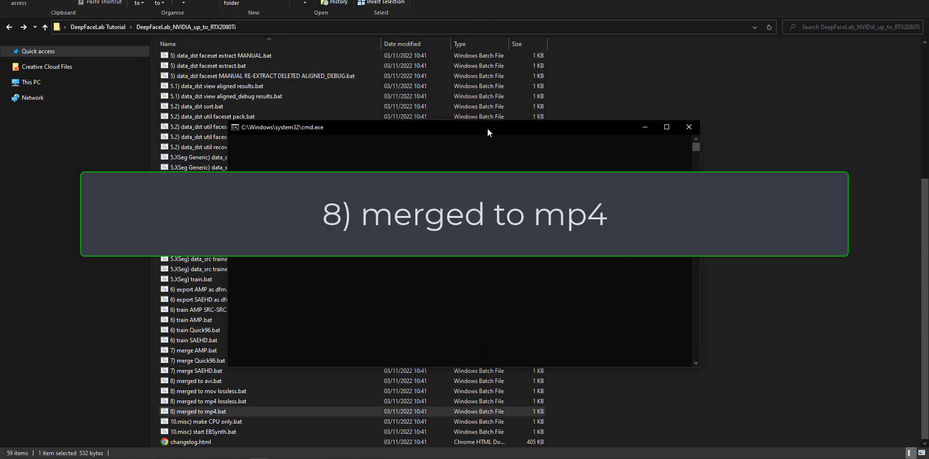
{"action": "key", "text": "Return"}
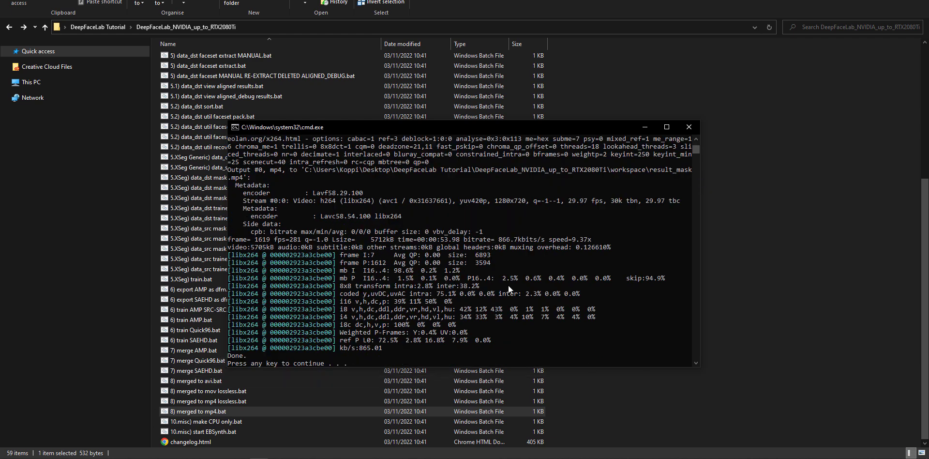
{"action": "key", "text": "Return"}
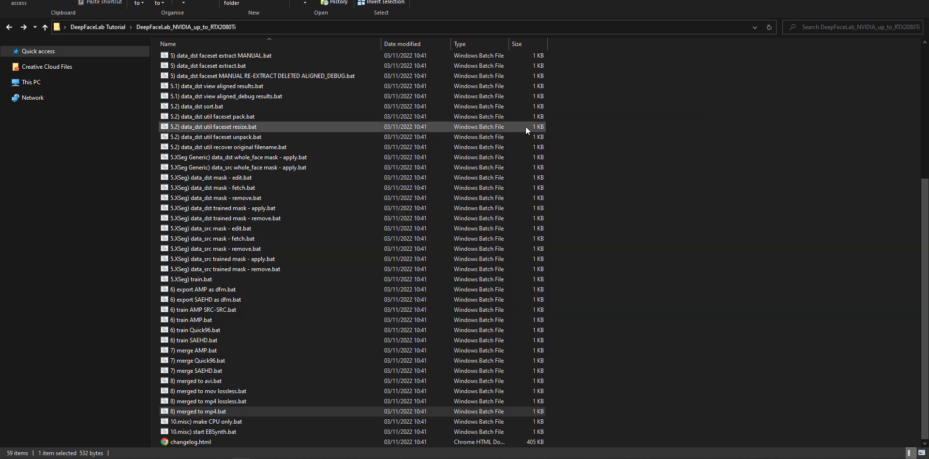
- Open the workspace folder, inspect the details of data_dst.mp4 and result.mp4, and play the original data_dst.mp4
{"action": "left_click", "coordinate": [608, 370]}
{"action": "scroll", "coordinate": [608, 369], "scroll_direction": "up", "scroll_amount": 2}
{"action": "scroll", "coordinate": [609, 371], "scroll_direction": "up", "scroll_amount": 5}
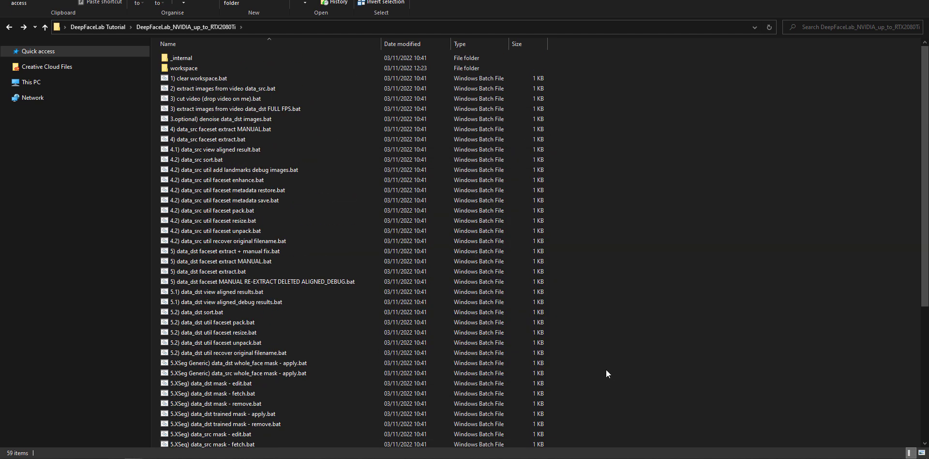
{"action": "double_click", "coordinate": [186, 70]}
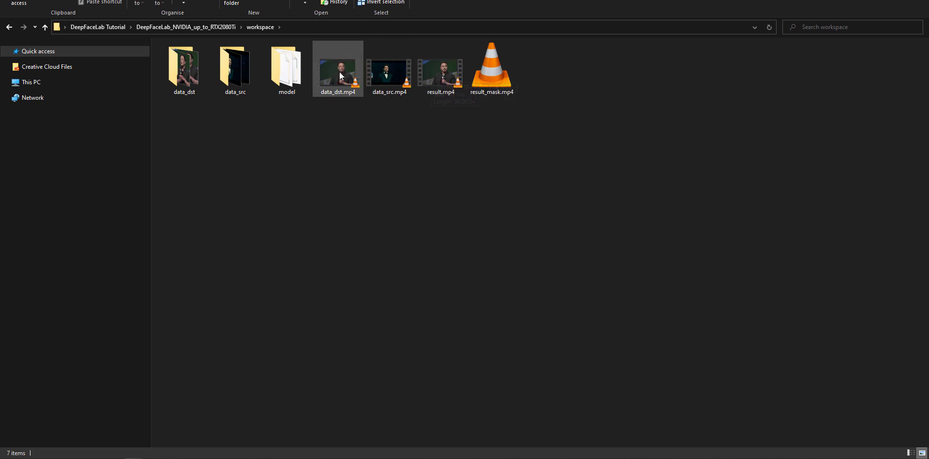
{"action": "mouse_move", "coordinate": [341, 76]}
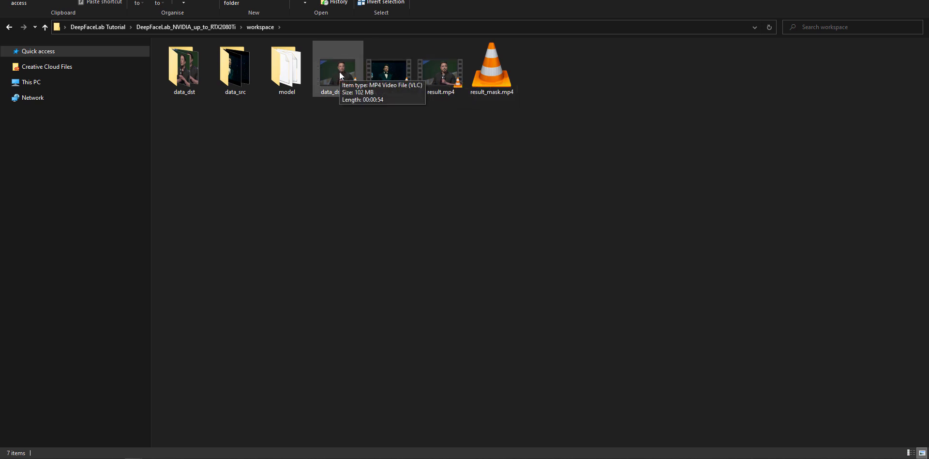
{"action": "mouse_move", "coordinate": [435, 75]}
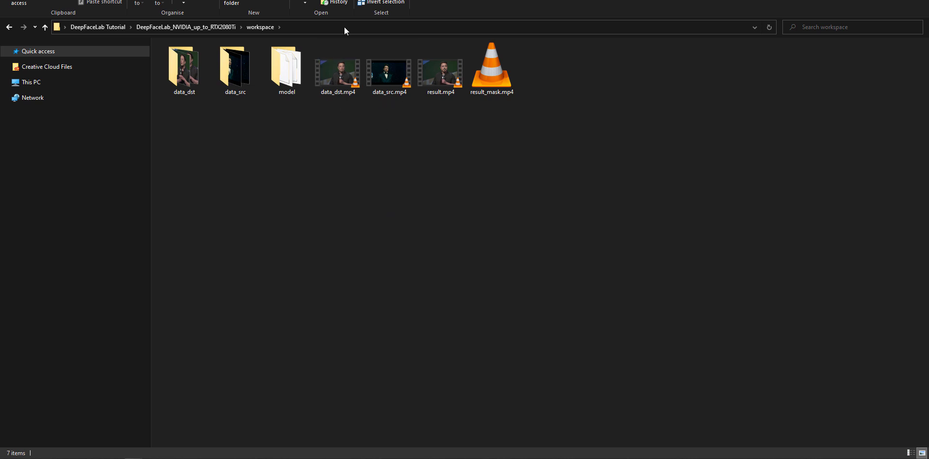
{"action": "double_click", "coordinate": [338, 72]}
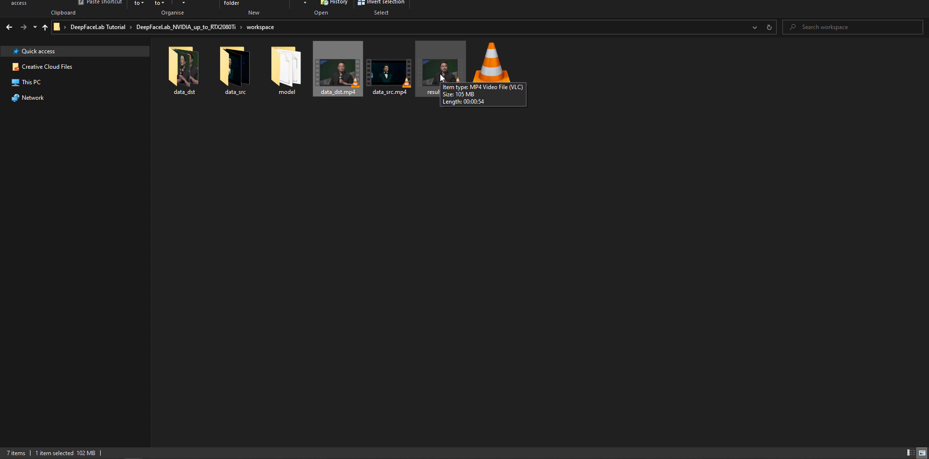
{"action": "left_click", "coordinate": [437, 190]}
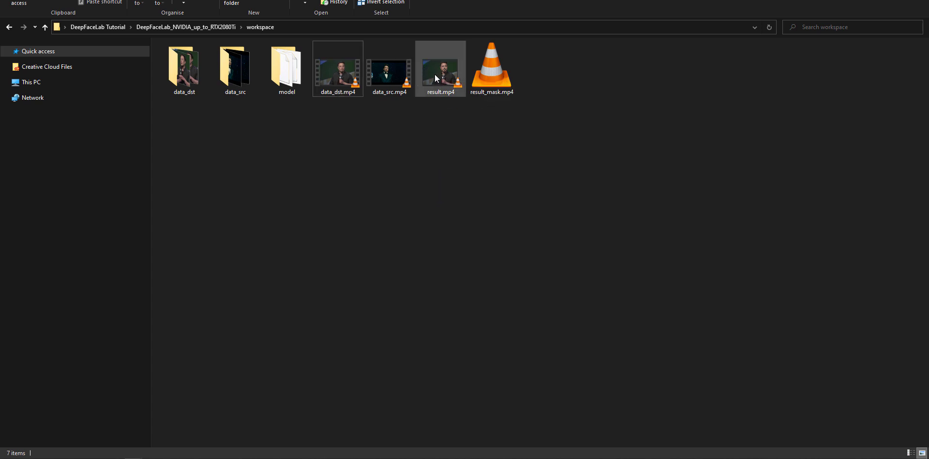
- Play result.mp4 and skip through several points of the video to check the swapped face
{"action": "left_click", "coordinate": [438, 72]}
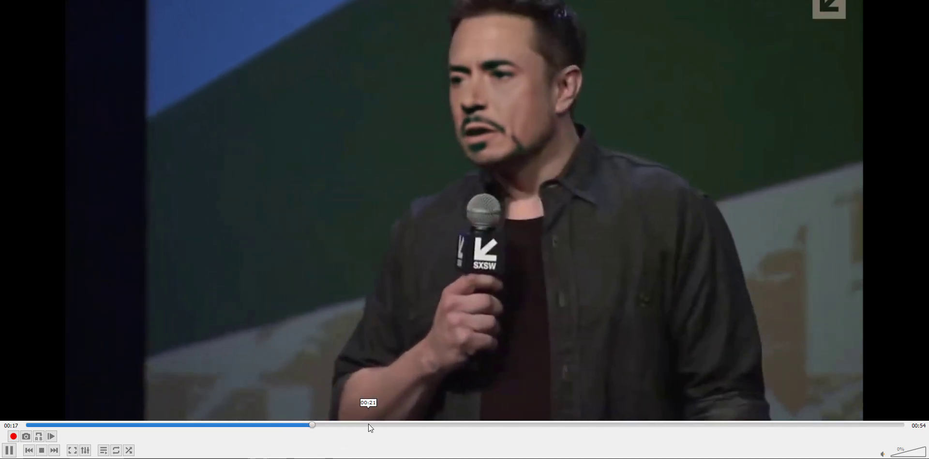
{"action": "left_click", "coordinate": [369, 424]}
{"action": "left_click", "coordinate": [445, 426]}
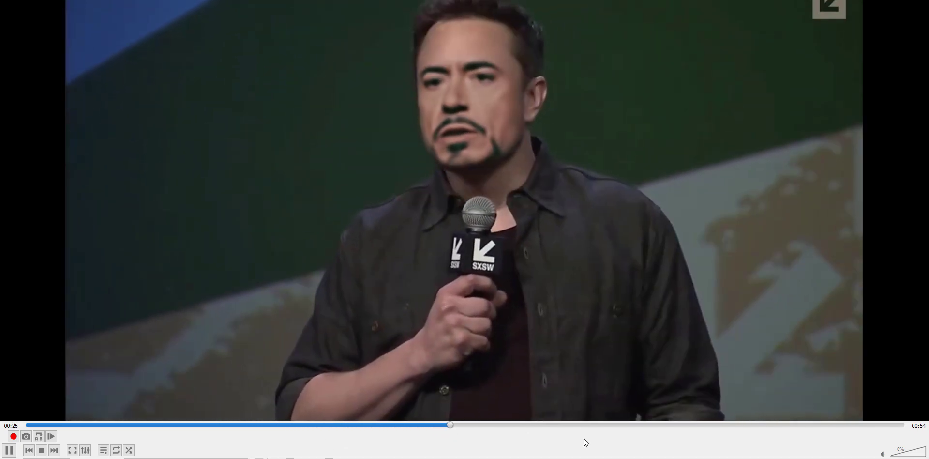
{"action": "left_click", "coordinate": [794, 424]}
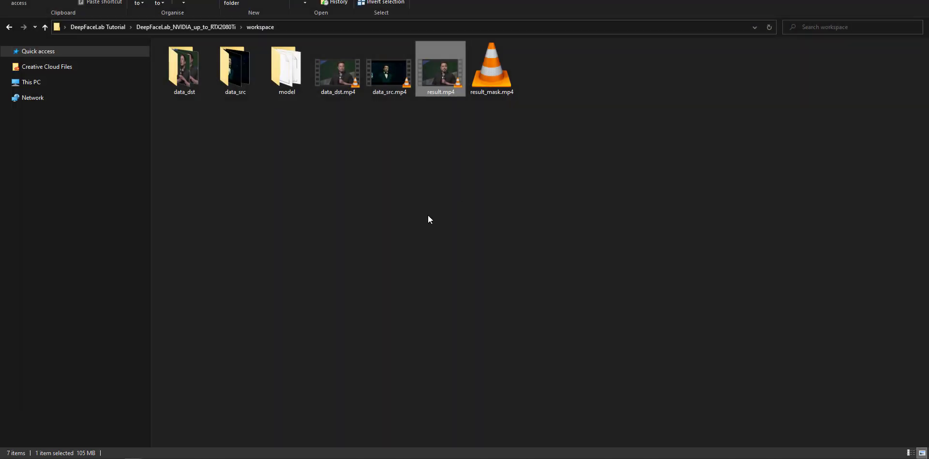
{"action": "left_click", "coordinate": [435, 205]}
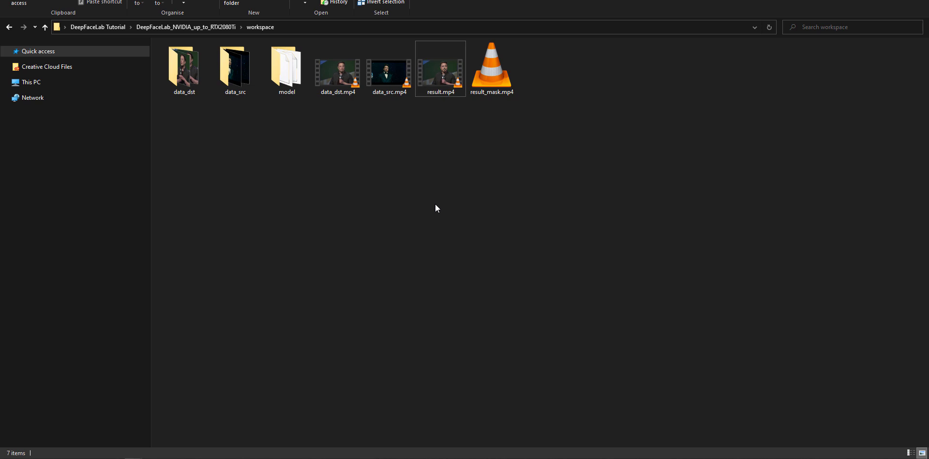